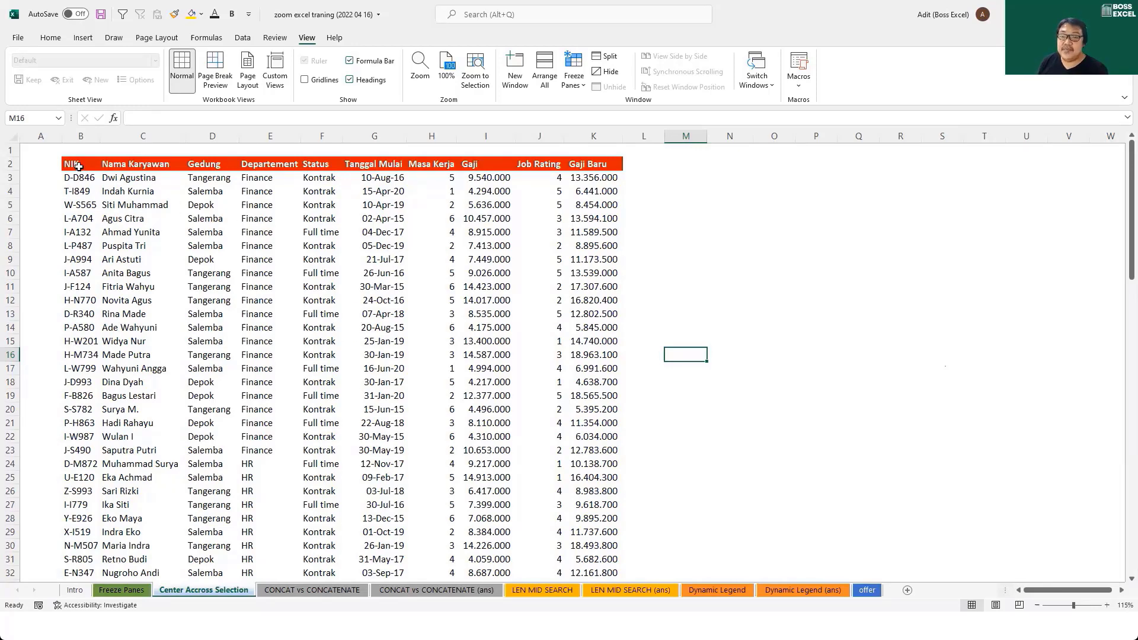
Step: Clear the Gaji, Job Rating and Gaji Baru values in row 4 and enter "Resigned" in cell I4
{"action": "left_click_drag", "start_coordinate": [72, 164], "coordinate": [453, 344]}
{"action": "left_click", "coordinate": [135, 193]}
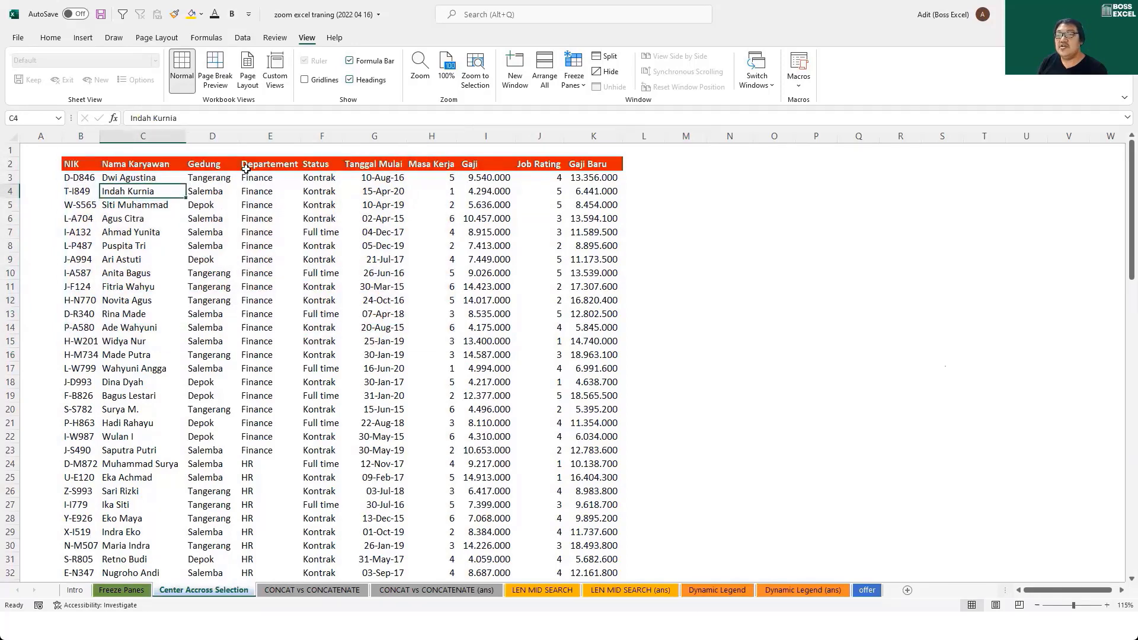
{"action": "left_click_drag", "start_coordinate": [478, 191], "coordinate": [584, 191]}
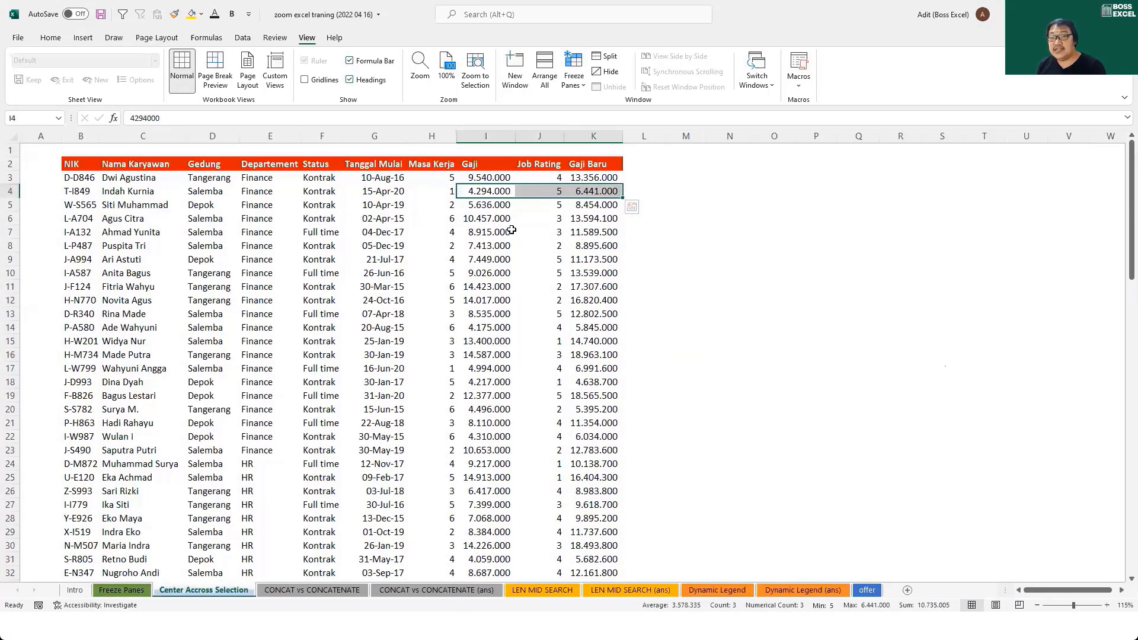
{"action": "key", "text": "Delete"}
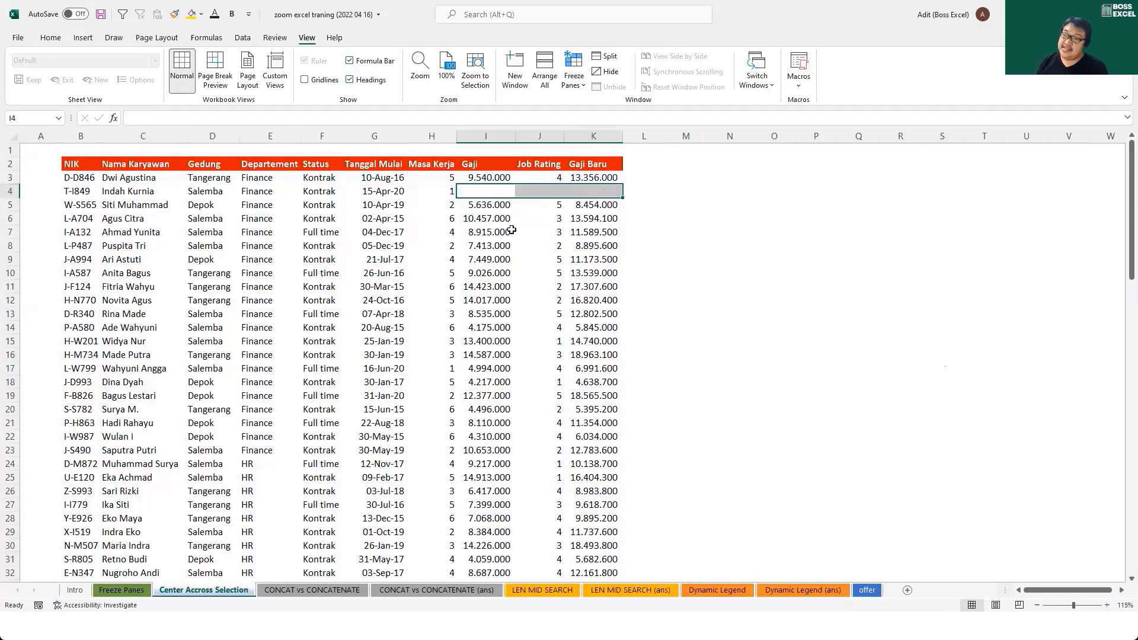
{"action": "key", "text": "Left"}
{"action": "key", "text": "Right"}
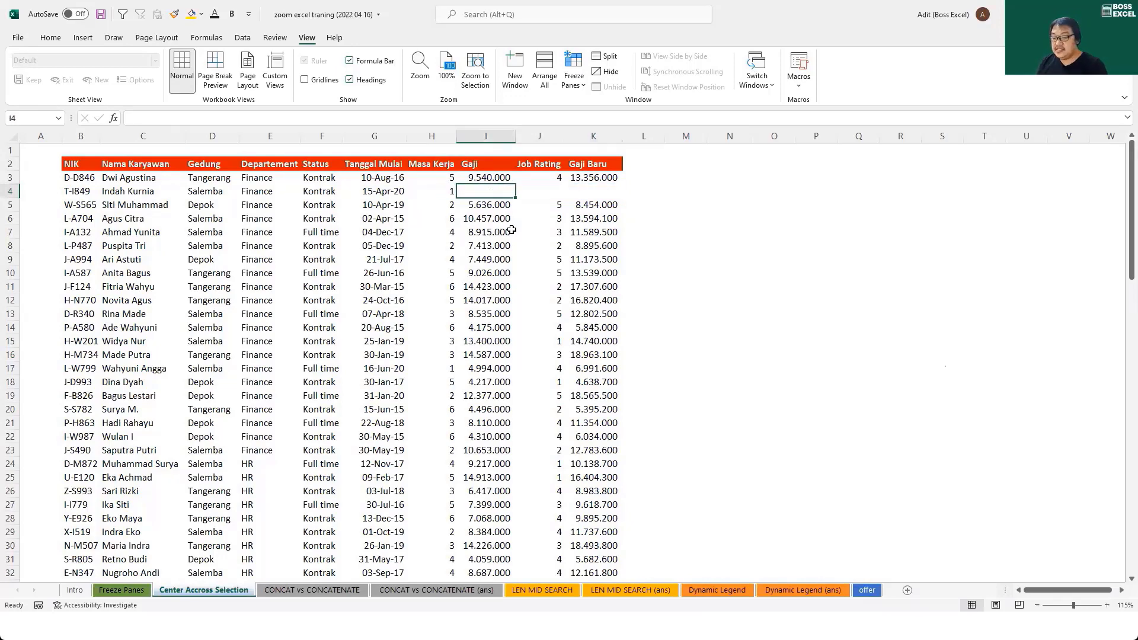
{"action": "type", "text": "Resigne"}
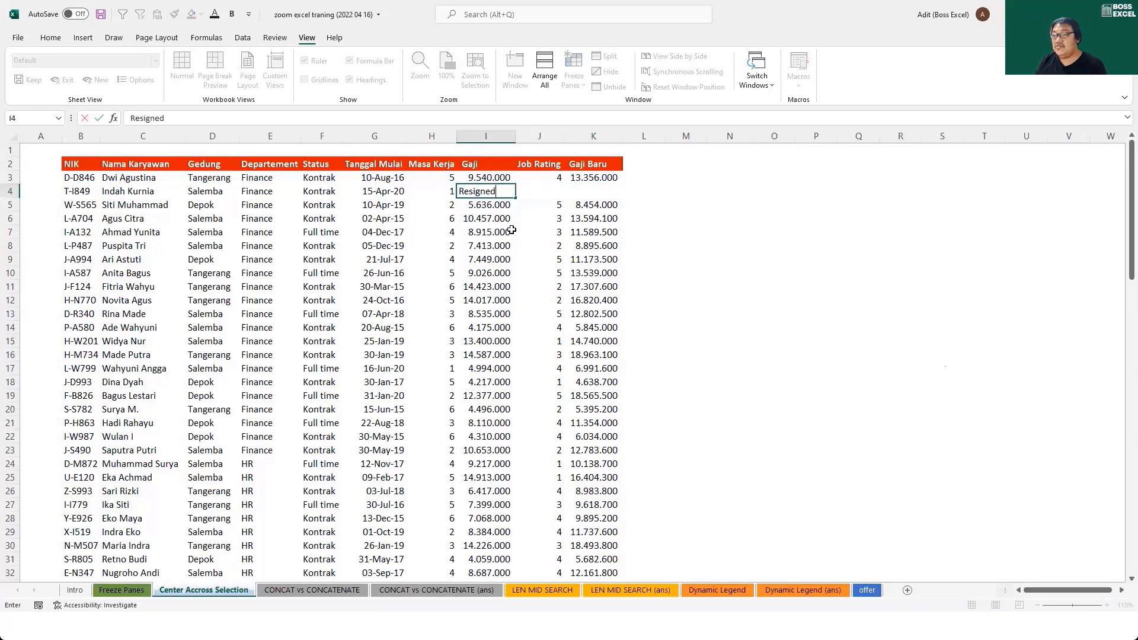
{"action": "type", "text": "d"}
{"action": "key", "text": "Return"}
Step: Merge and center the range I4:K4 containing "Resigned"
{"action": "key", "text": "Up"}
{"action": "key", "text": "ctrl+c"}
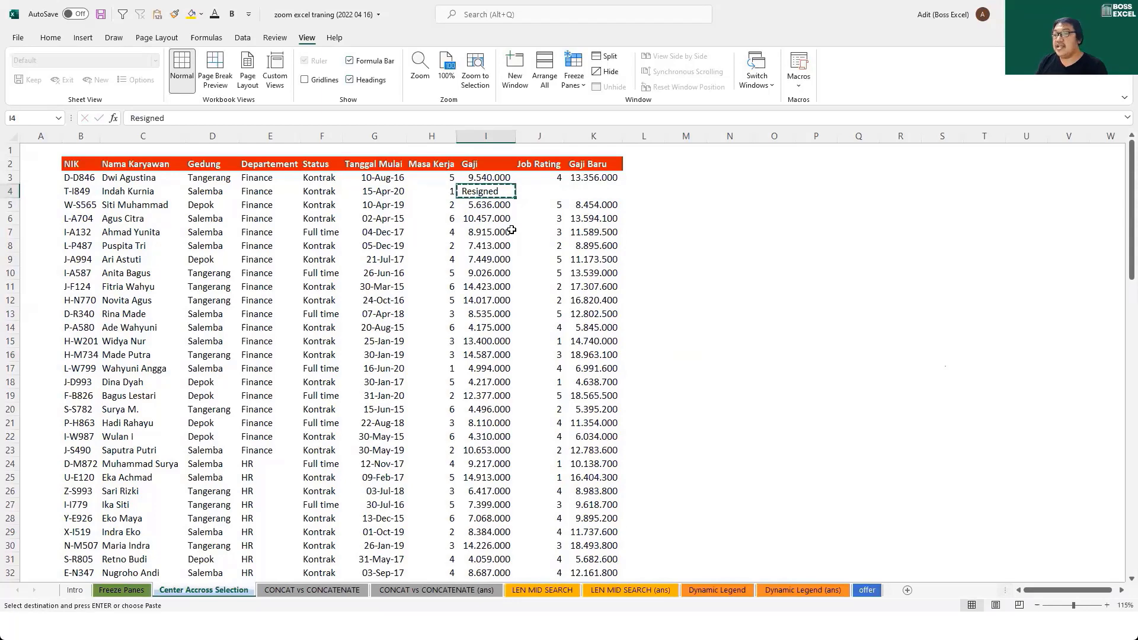
{"action": "key", "text": "shift+Right"}
{"action": "key", "text": "shift+Right"}
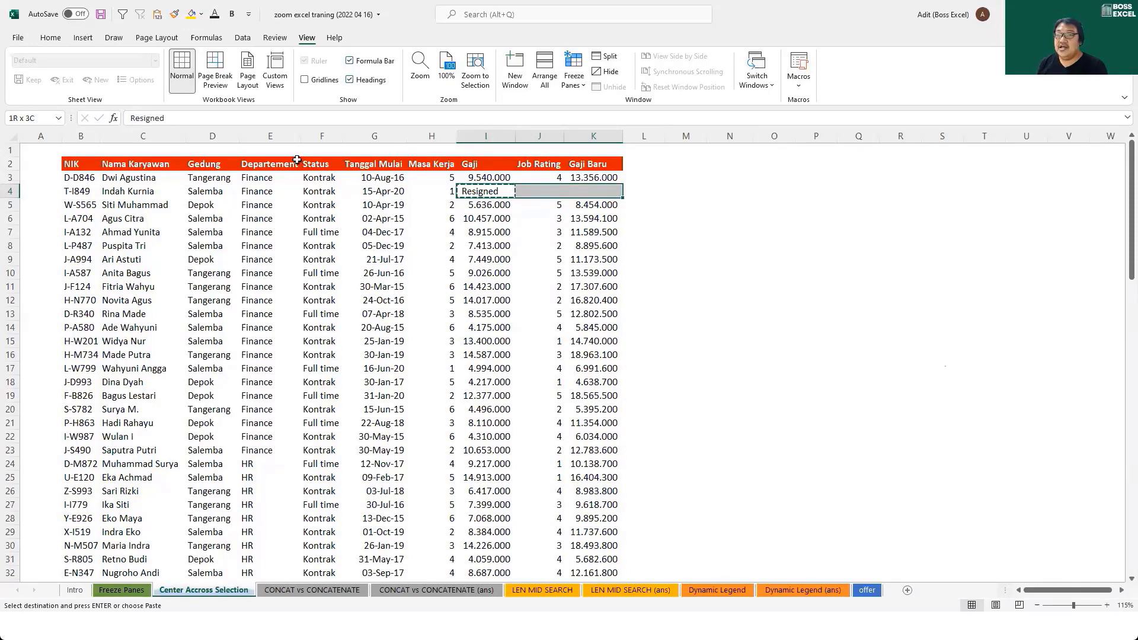
{"action": "scroll", "coordinate": [418, 84], "scroll_direction": "up", "scroll_amount": 7}
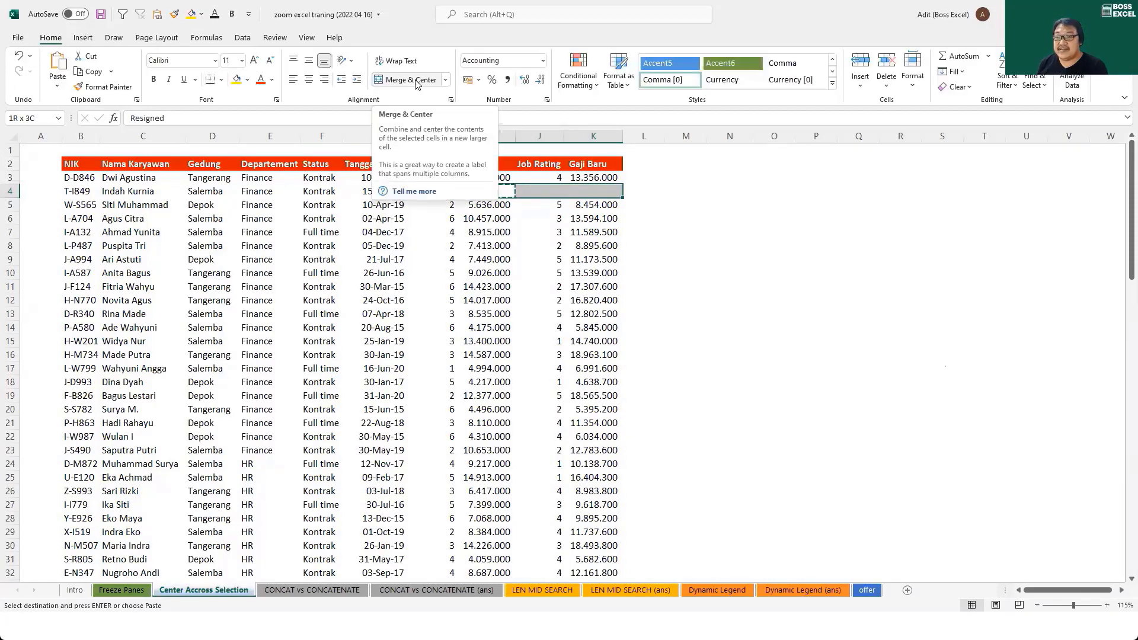
{"action": "left_click", "coordinate": [417, 82]}
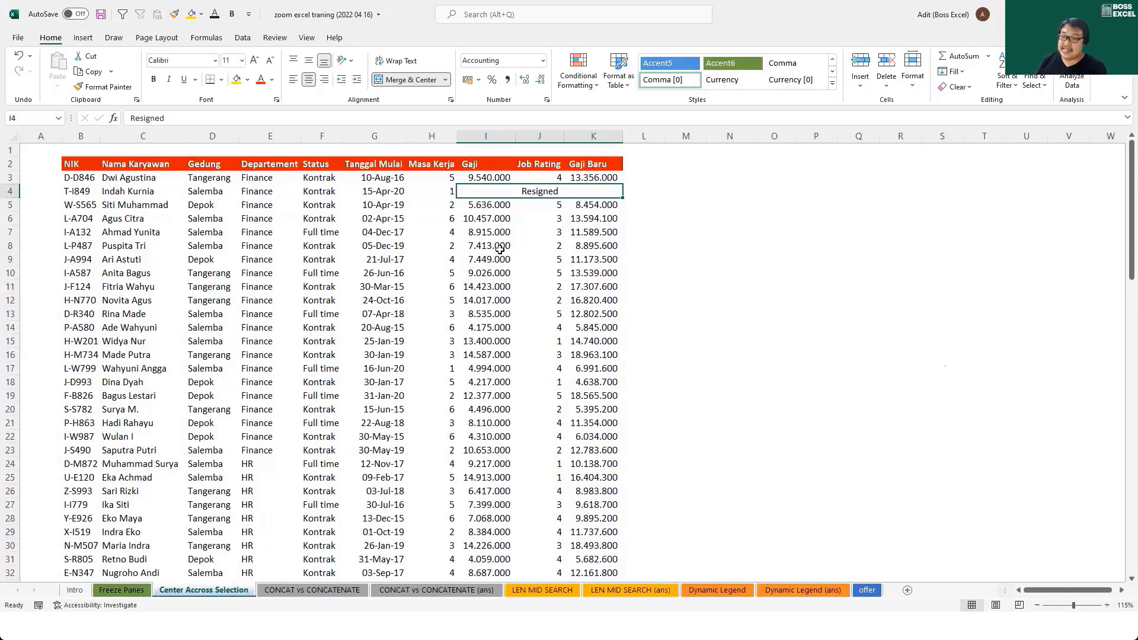
{"action": "left_click", "coordinate": [391, 219]}
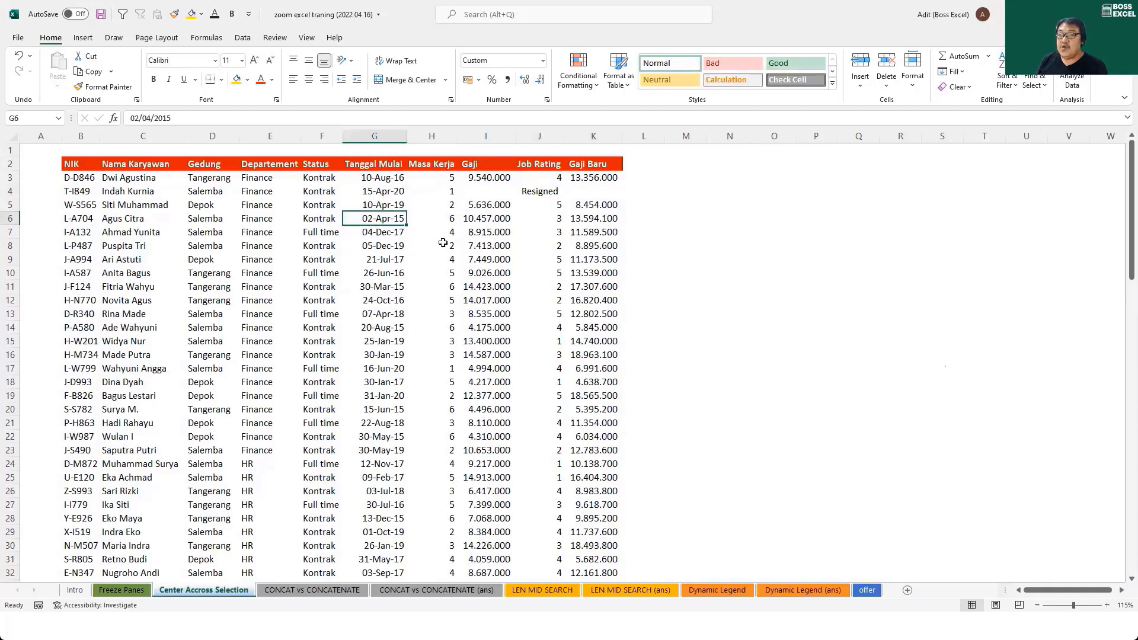
Step: Turn on filtering for the header row of the employee table
{"action": "left_click", "coordinate": [585, 163]}
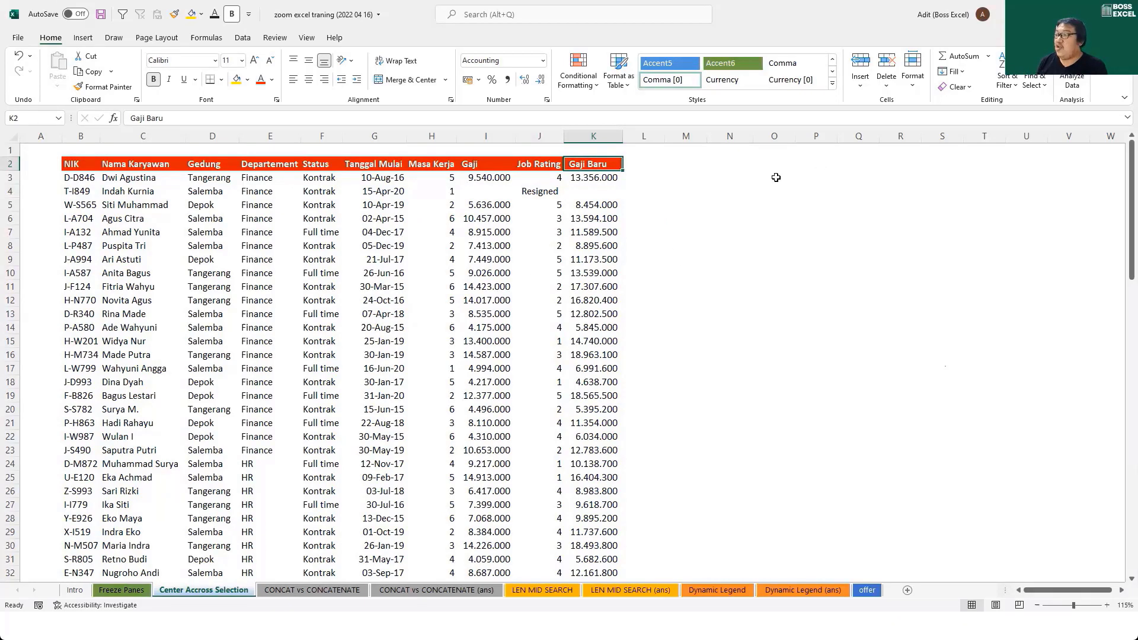
{"action": "left_click", "coordinate": [1015, 86]}
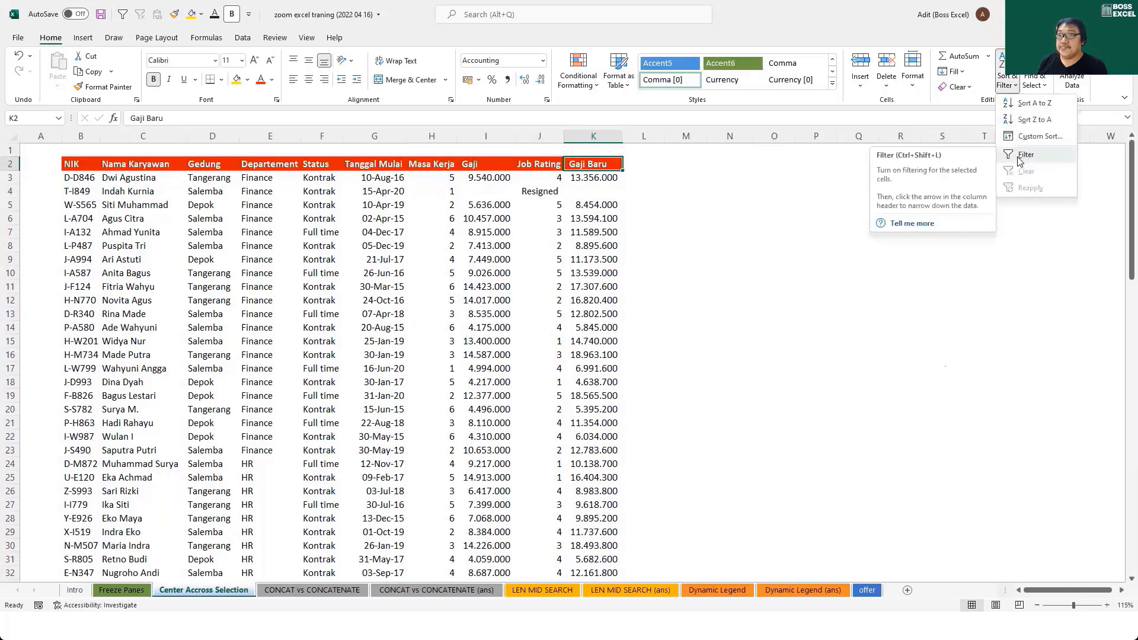
{"action": "left_click", "coordinate": [775, 186]}
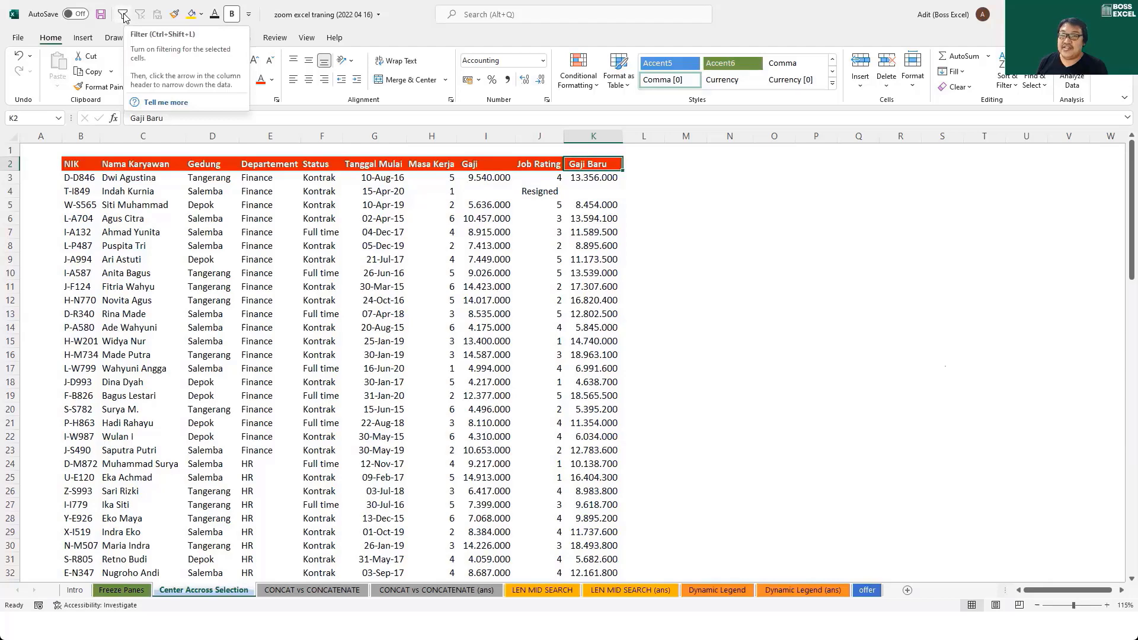
{"action": "left_click", "coordinate": [390, 188]}
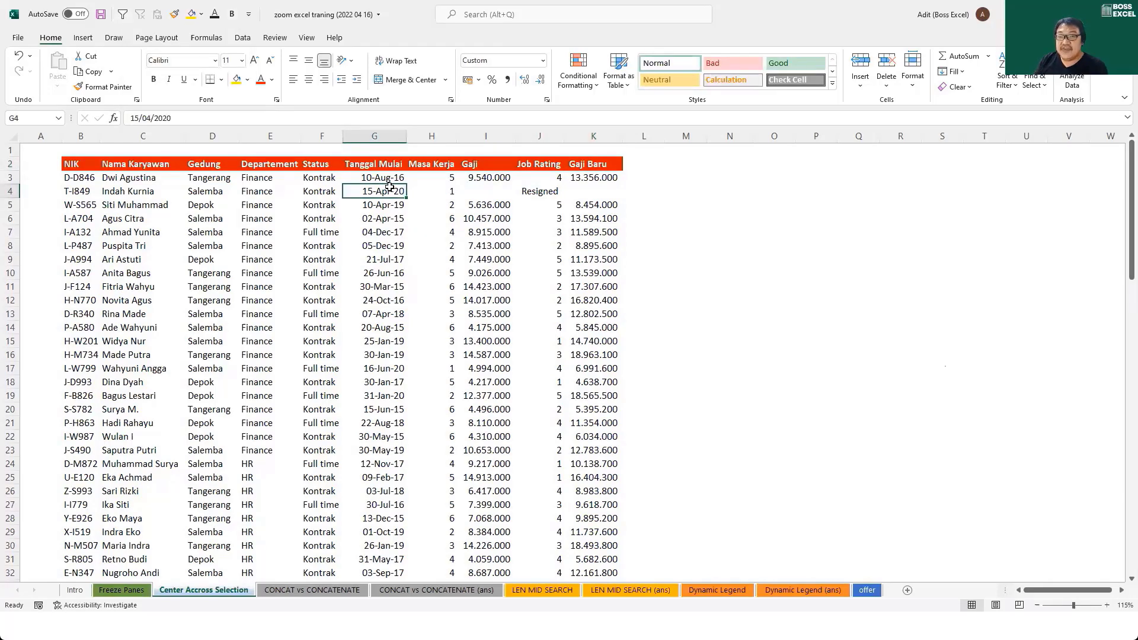
{"action": "key", "text": "ctrl+shift+l"}
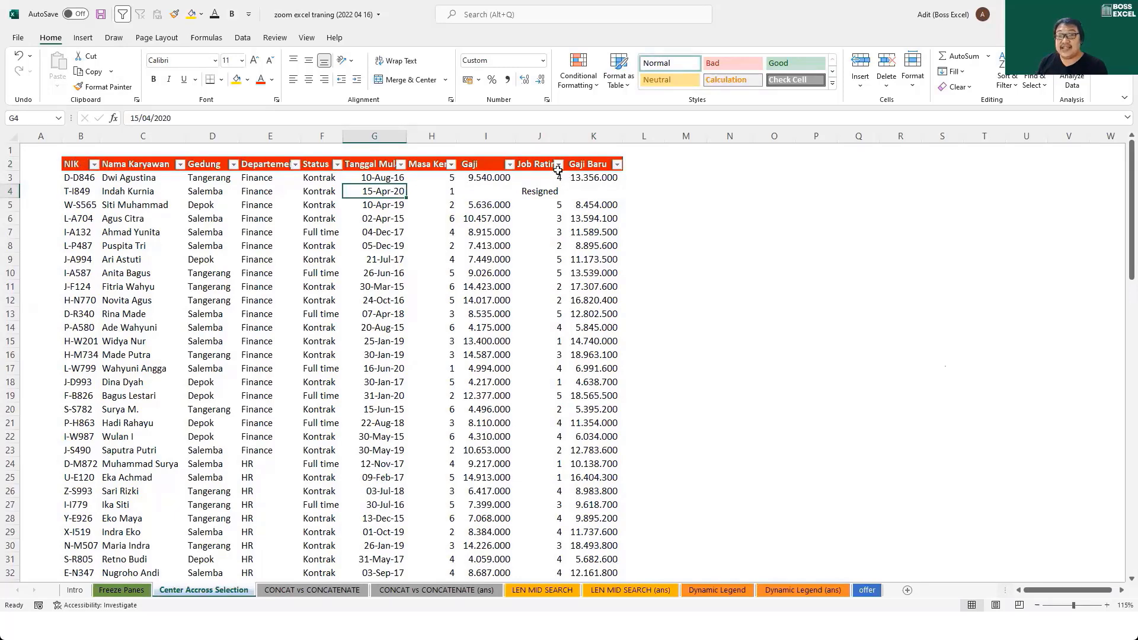
Step: Enter the note "Ctrl + Shift + L" in cell M3 beside the table
{"action": "left_click", "coordinate": [694, 175]}
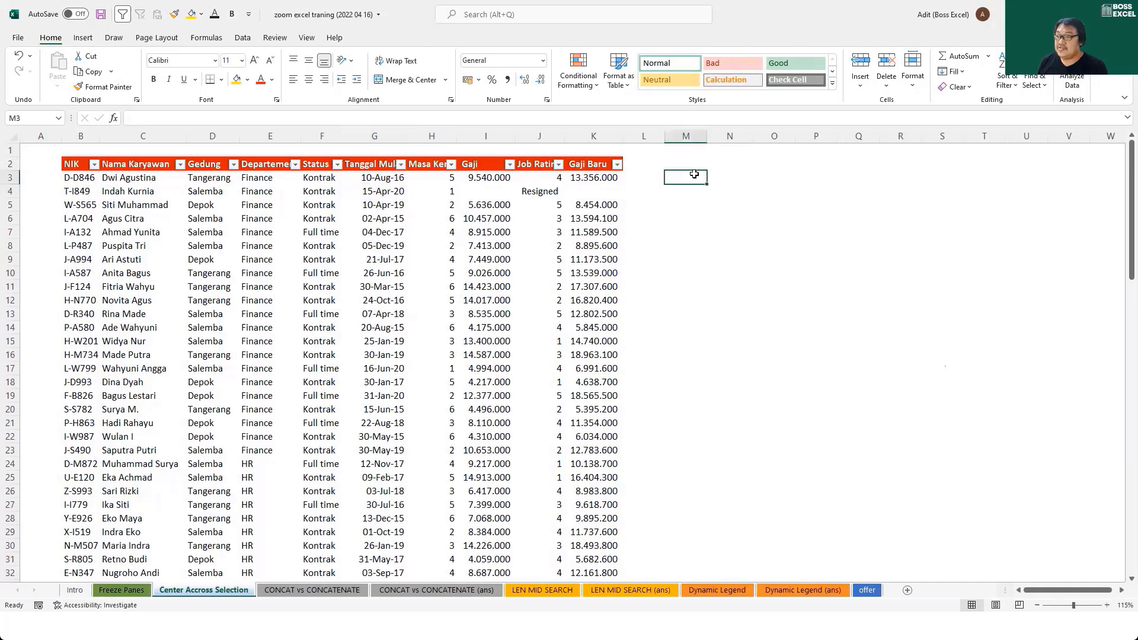
{"action": "type", "text": "Ctrl"}
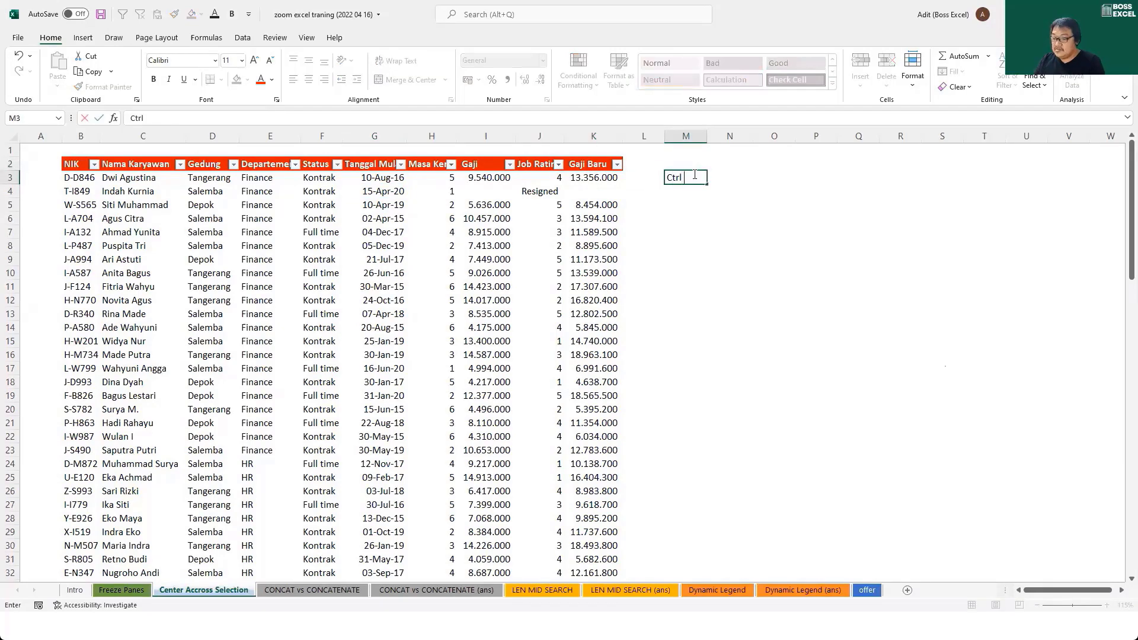
{"action": "type", "text": " + Shift"}
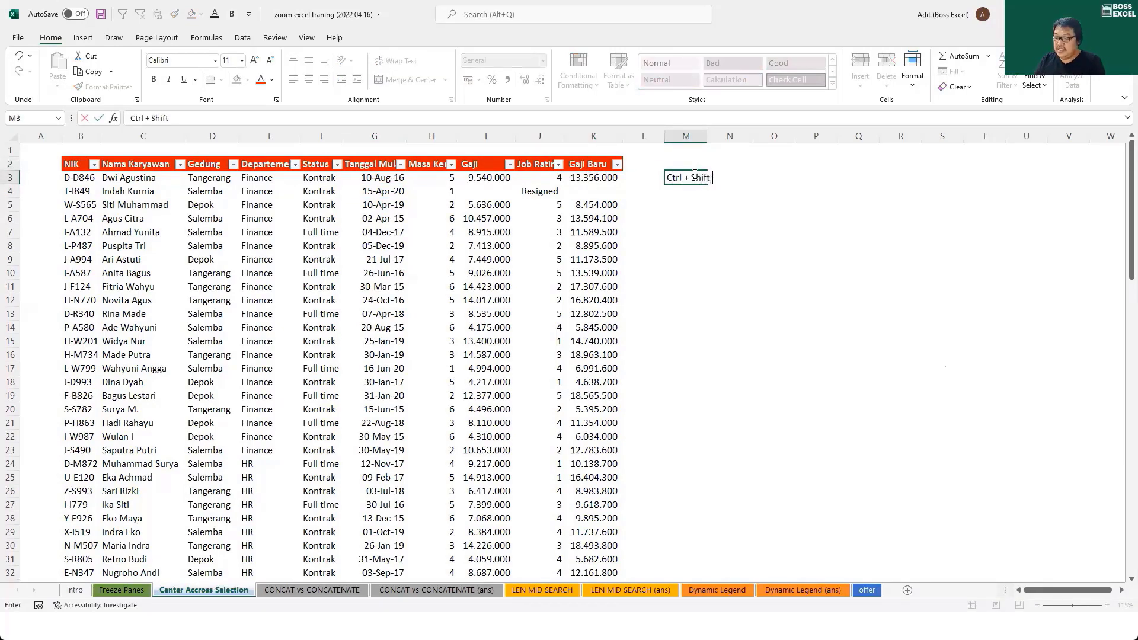
{"action": "type", "text": " + L"}
{"action": "key", "text": "Return"}
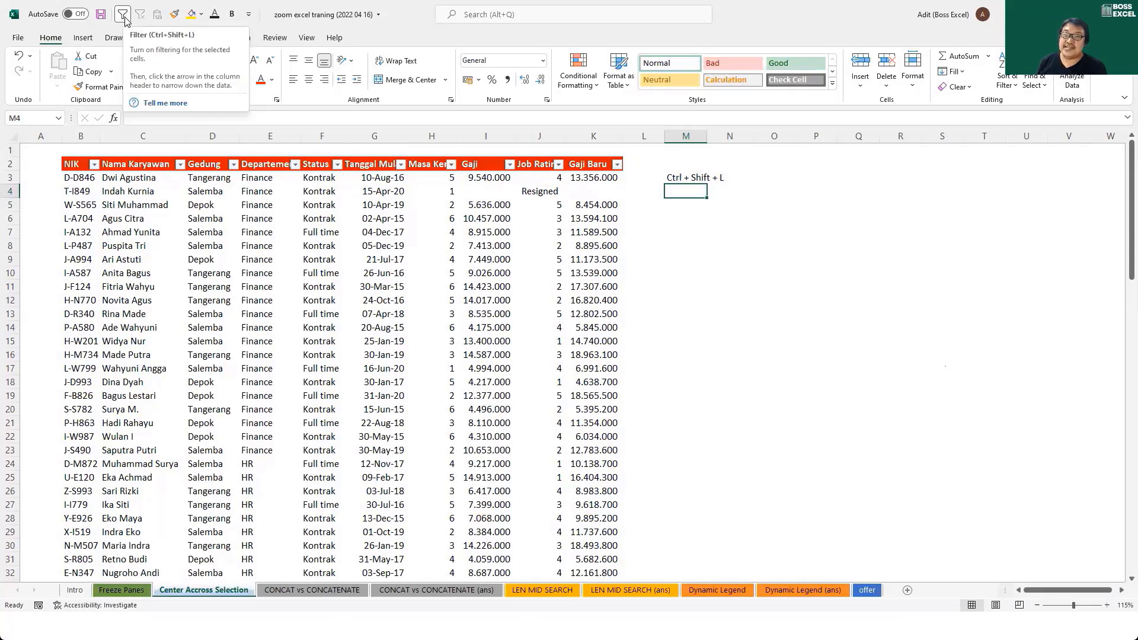
{"action": "left_click", "coordinate": [681, 221]}
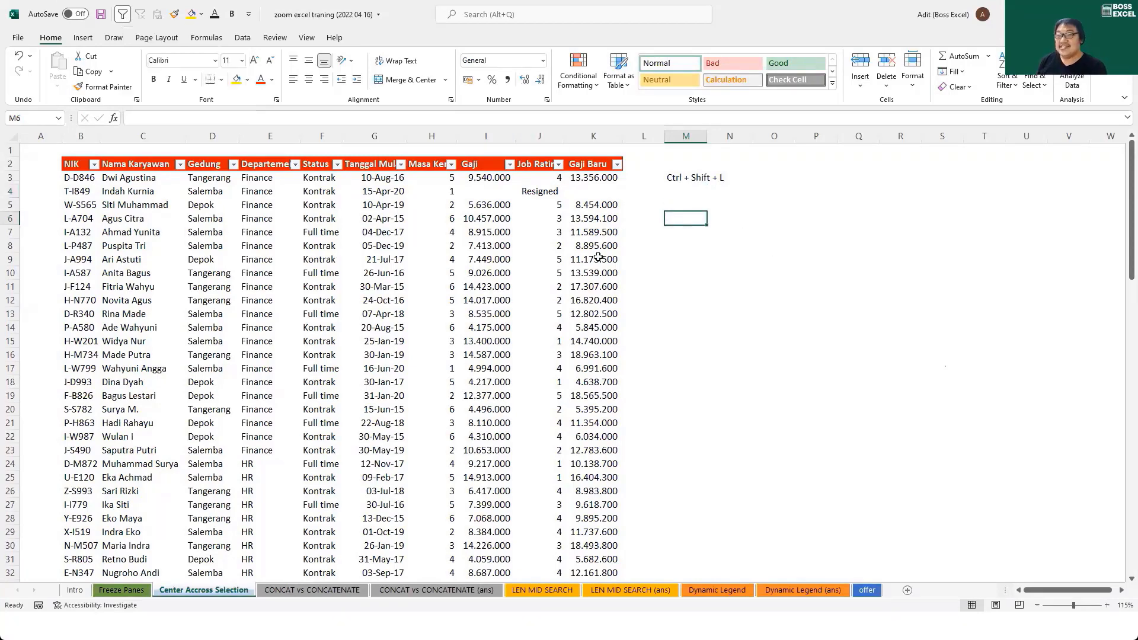
Step: Try to sort the table by Gaji Baru from largest to smallest
{"action": "left_click", "coordinate": [617, 164]}
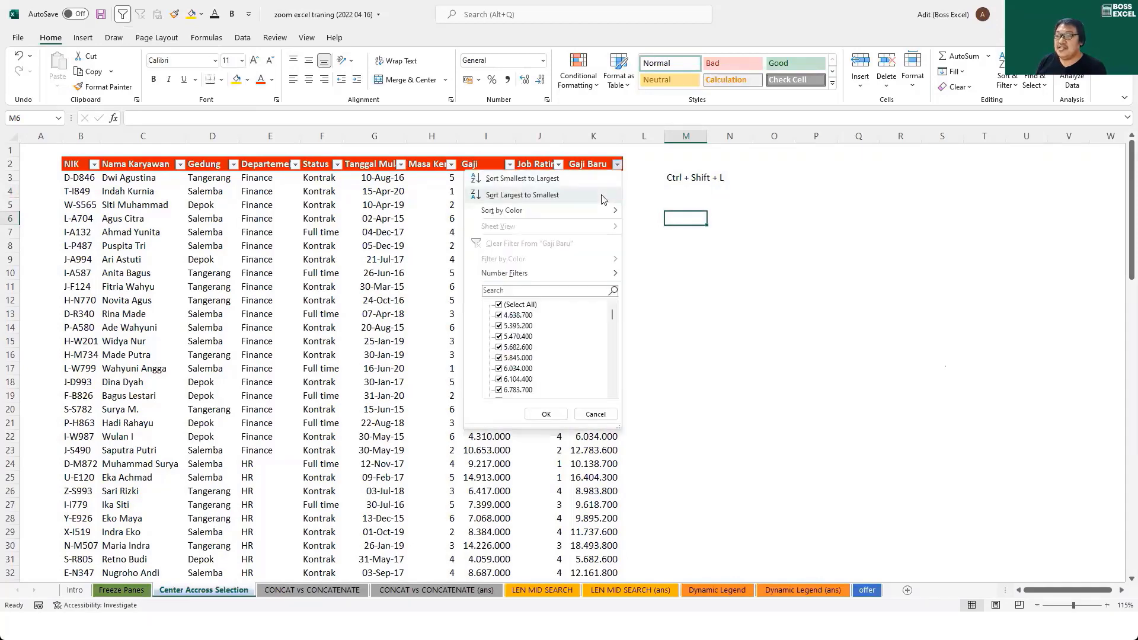
{"action": "left_click", "coordinate": [522, 197]}
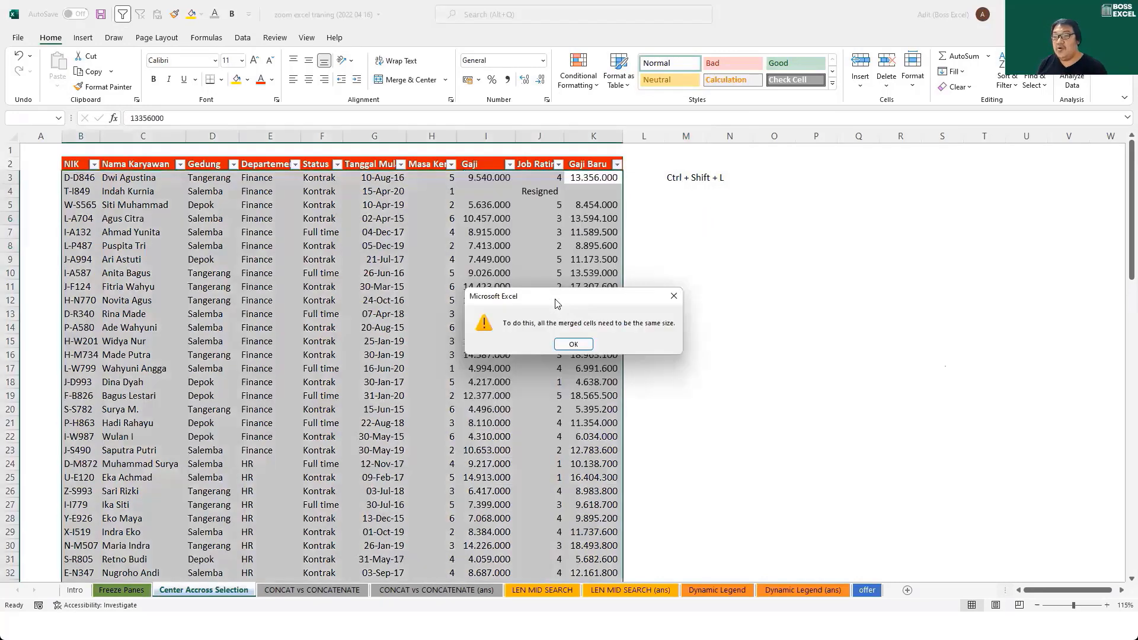
{"action": "left_click_drag", "start_coordinate": [556, 303], "coordinate": [332, 253]}
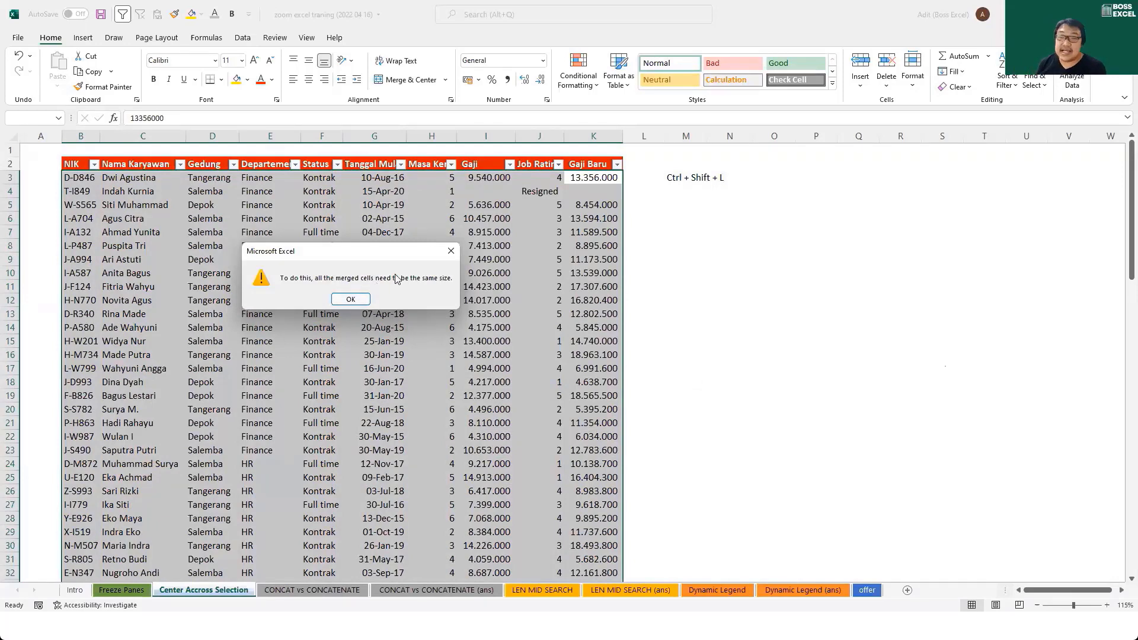
{"action": "key", "text": "Escape"}
Step: Examine how the merged "Resigned" cell in row 4 affects selecting cells in the Gaji Baru column
{"action": "left_click", "coordinate": [518, 192]}
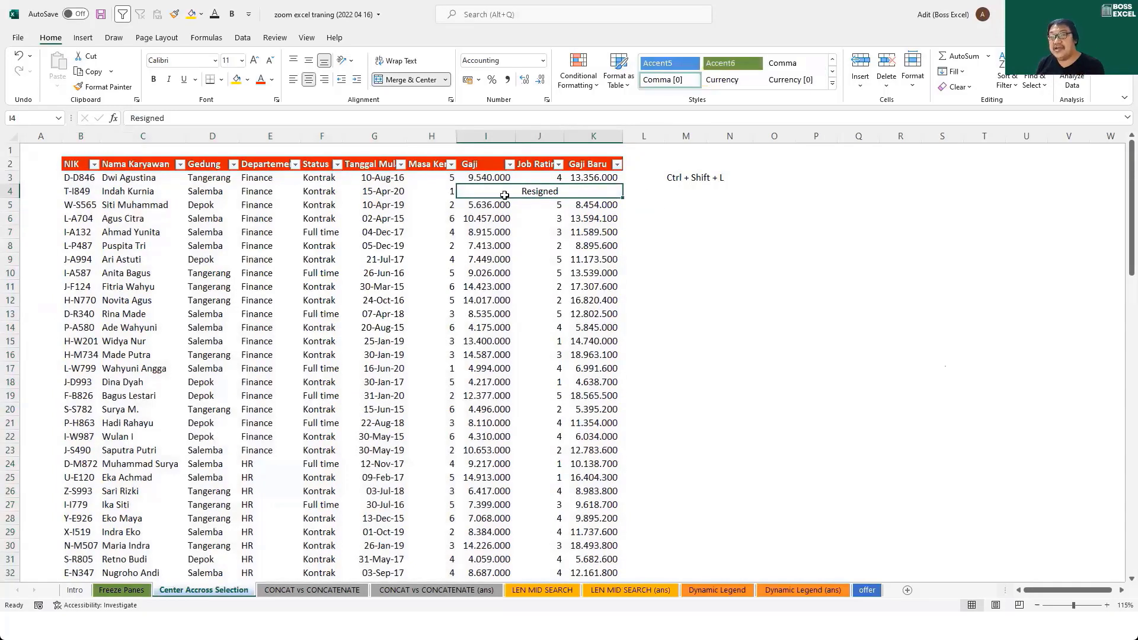
{"action": "left_click", "coordinate": [586, 176]}
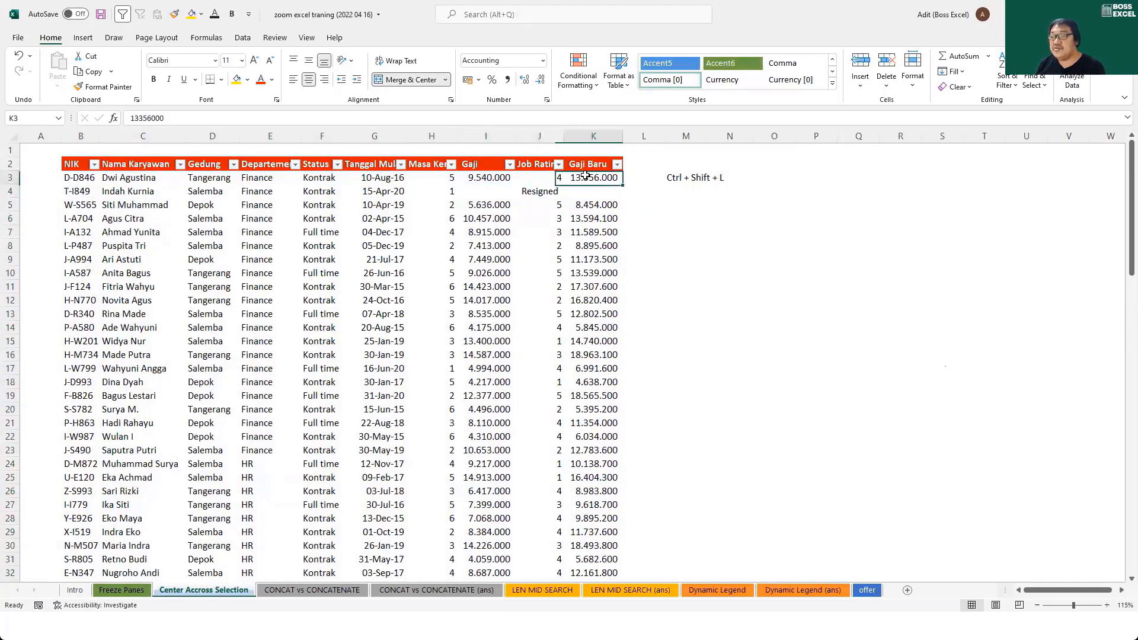
{"action": "left_click_drag", "start_coordinate": [585, 176], "coordinate": [592, 261]}
{"action": "left_click", "coordinate": [593, 137]}
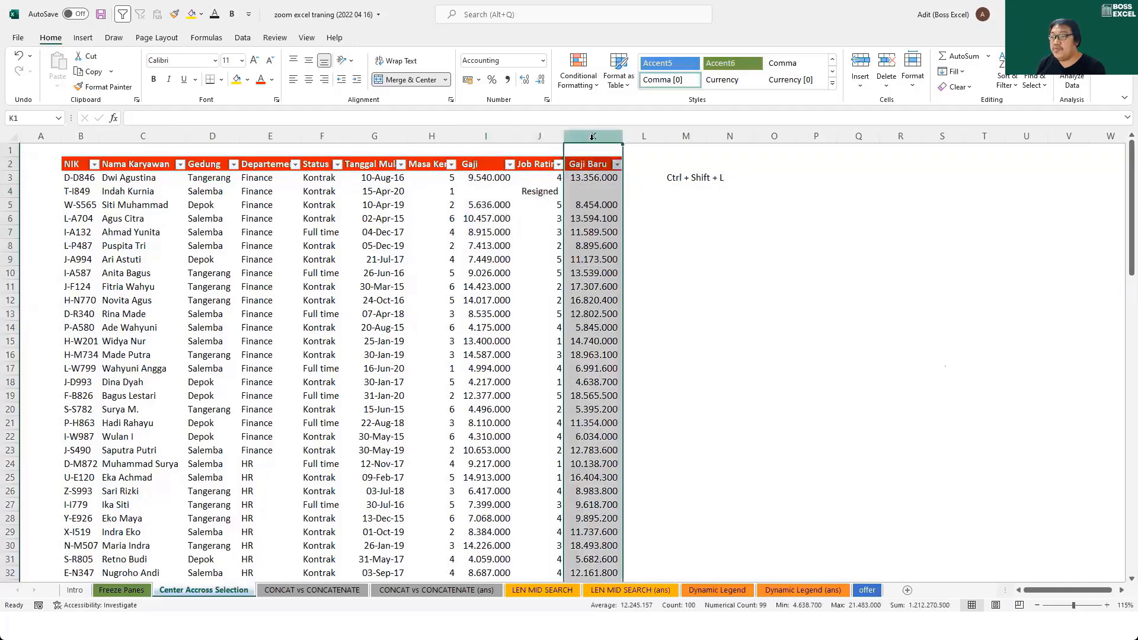
{"action": "left_click", "coordinate": [578, 192]}
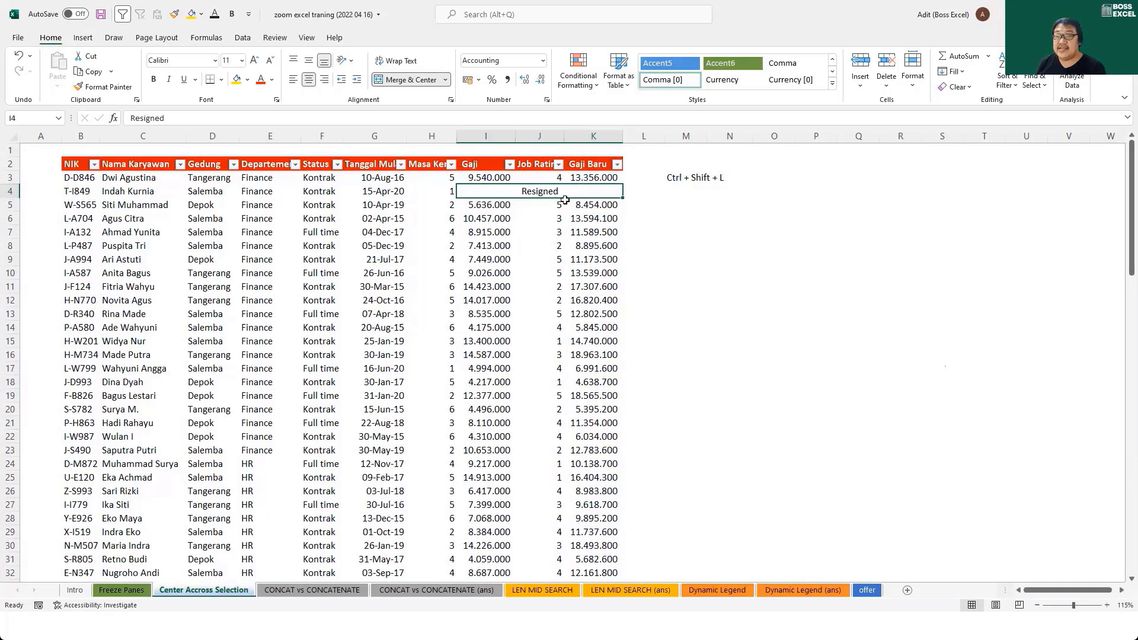
{"action": "left_click", "coordinate": [587, 233]}
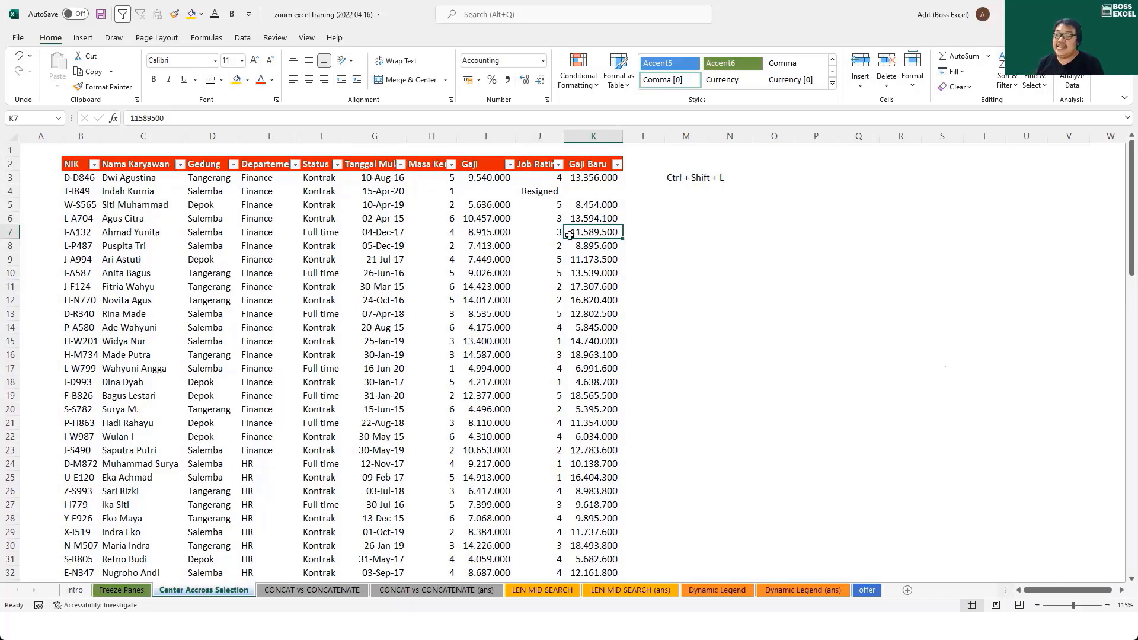
Step: Undo the note in M3, the header filter and the merge of I4:K4
{"action": "key", "text": "ctrl+z"}
{"action": "key", "text": "ctrl+z"}
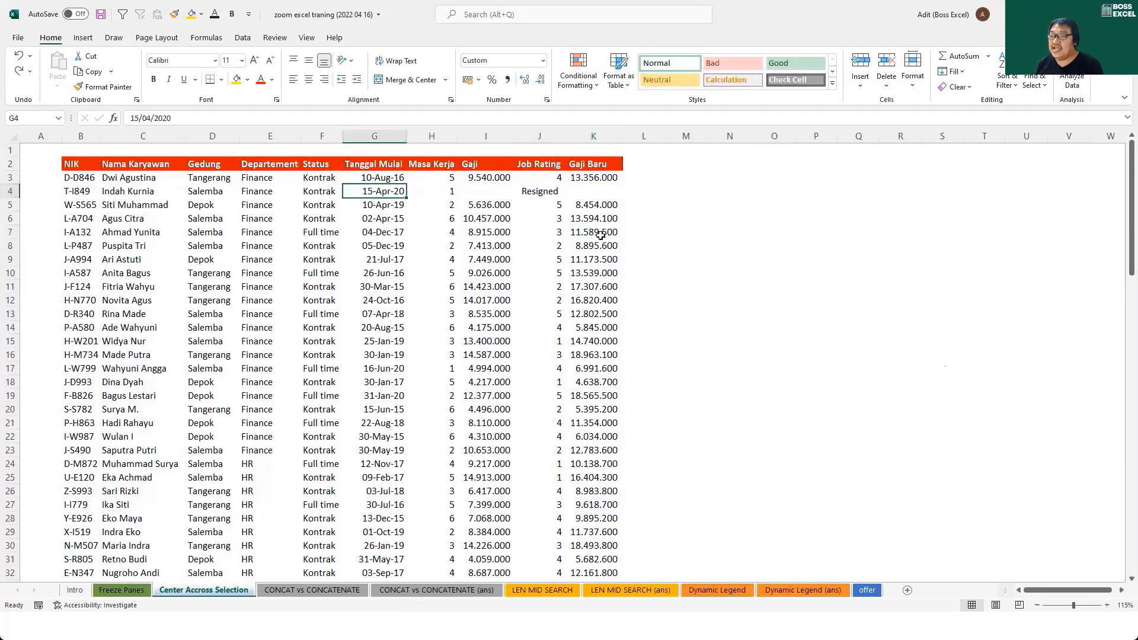
{"action": "key", "text": "ctrl+z"}
{"action": "key", "text": "ctrl+c"}
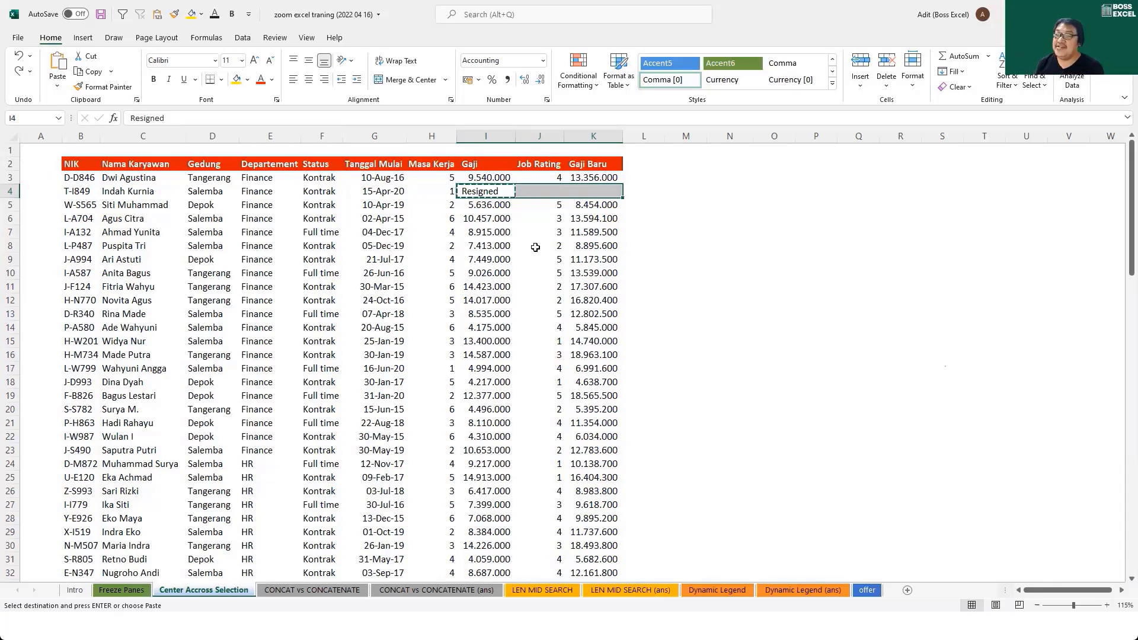
Step: Set the horizontal alignment of I4:K4, the "Resigned" cells in row 4, to Center Across Selection
{"action": "left_click", "coordinate": [494, 191]}
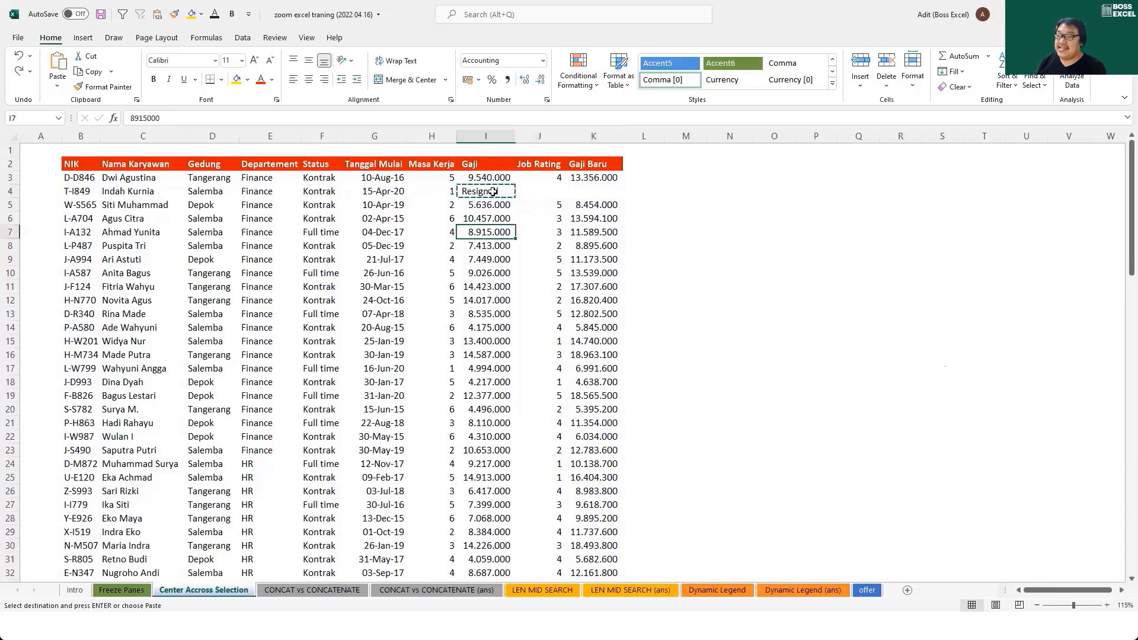
{"action": "left_click_drag", "start_coordinate": [487, 191], "coordinate": [577, 194]}
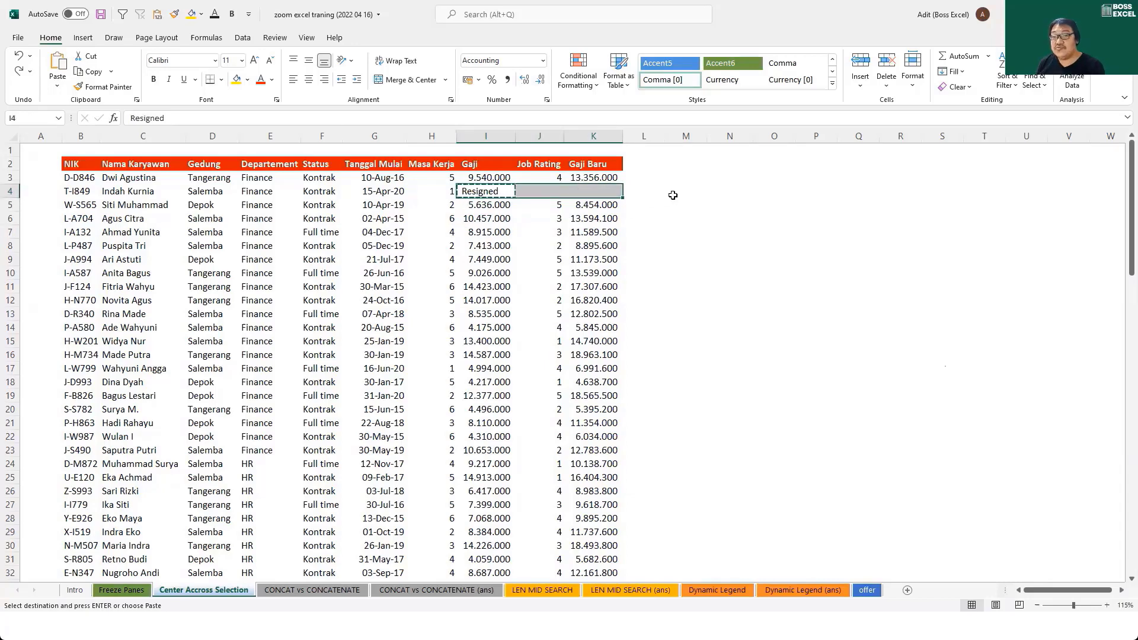
{"action": "key", "text": "Escape"}
{"action": "key", "text": "ctrl+1"}
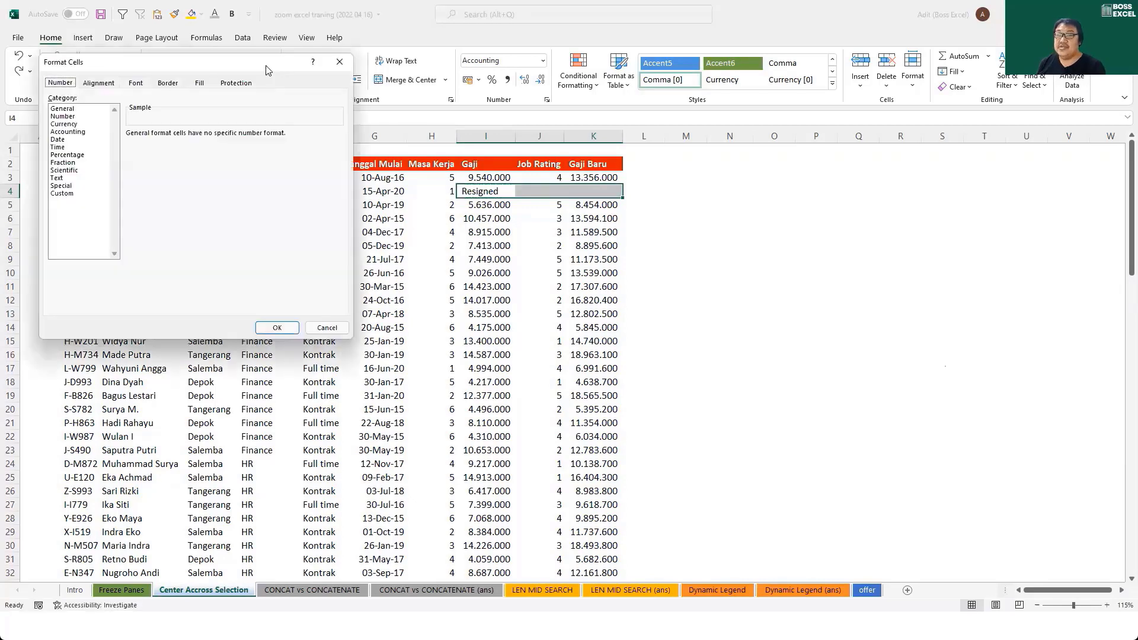
{"action": "left_click_drag", "start_coordinate": [263, 67], "coordinate": [396, 240]}
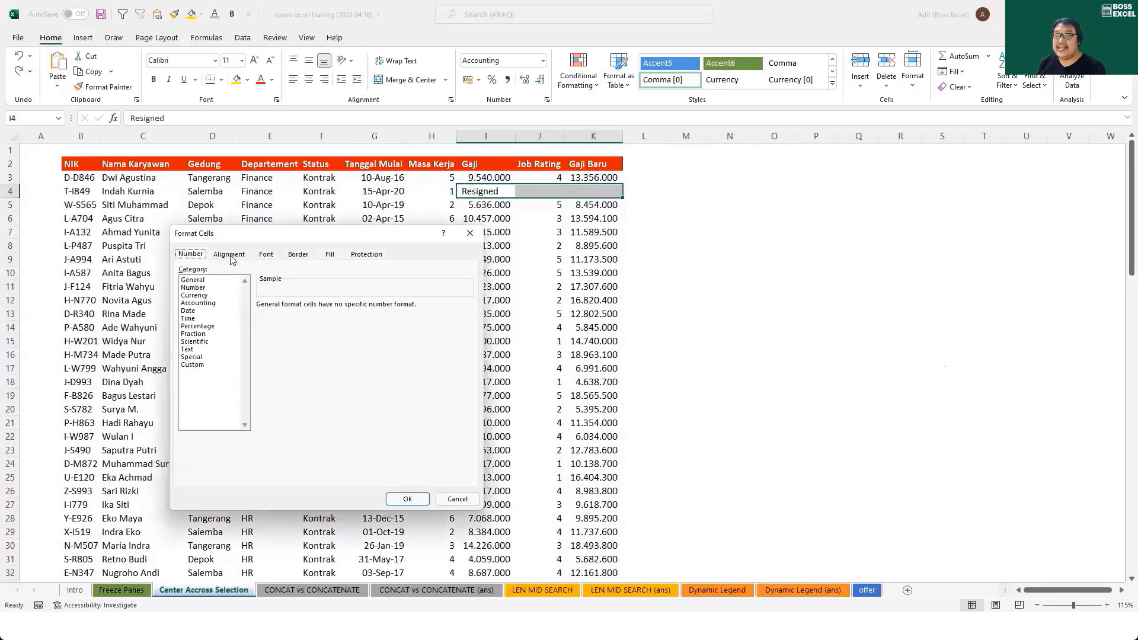
{"action": "left_click", "coordinate": [231, 257]}
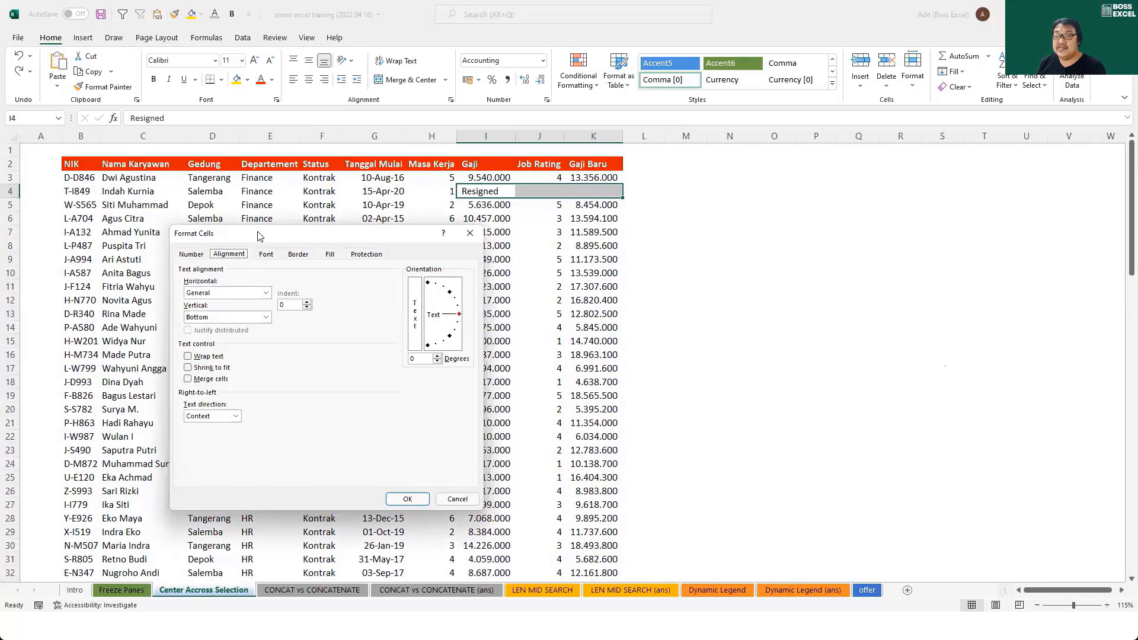
{"action": "left_click_drag", "start_coordinate": [259, 236], "coordinate": [239, 189]}
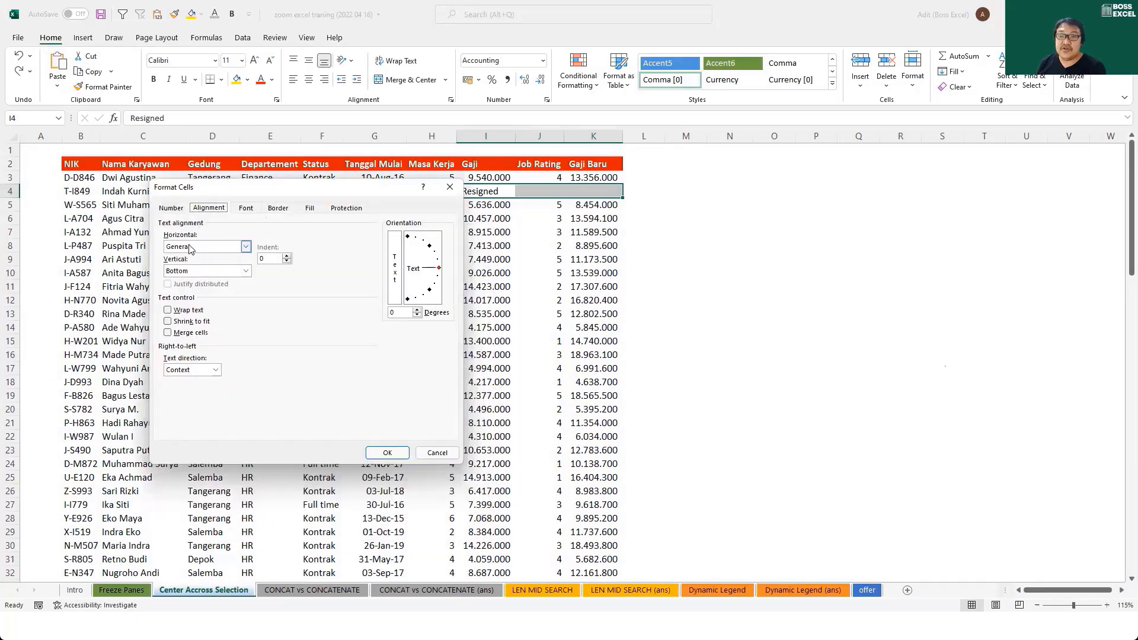
{"action": "left_click", "coordinate": [246, 247]}
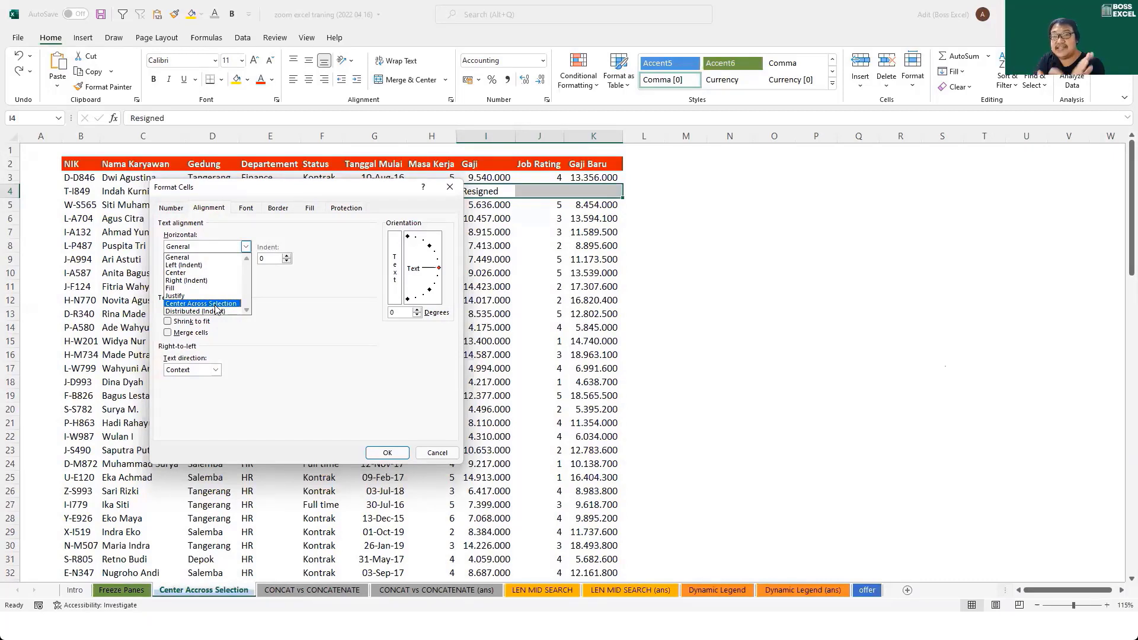
{"action": "left_click", "coordinate": [215, 304]}
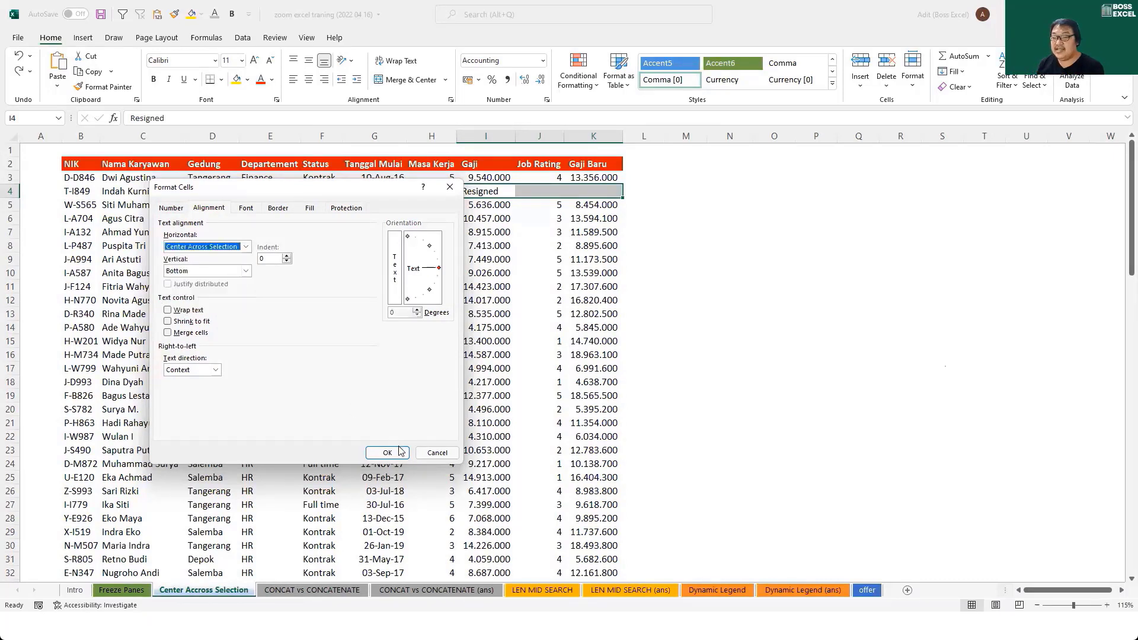
{"action": "left_click", "coordinate": [390, 452]}
Step: Check that I4, J4 and K4 can each be selected separately and see which cell holds "Resigned"
{"action": "left_click", "coordinate": [537, 188]}
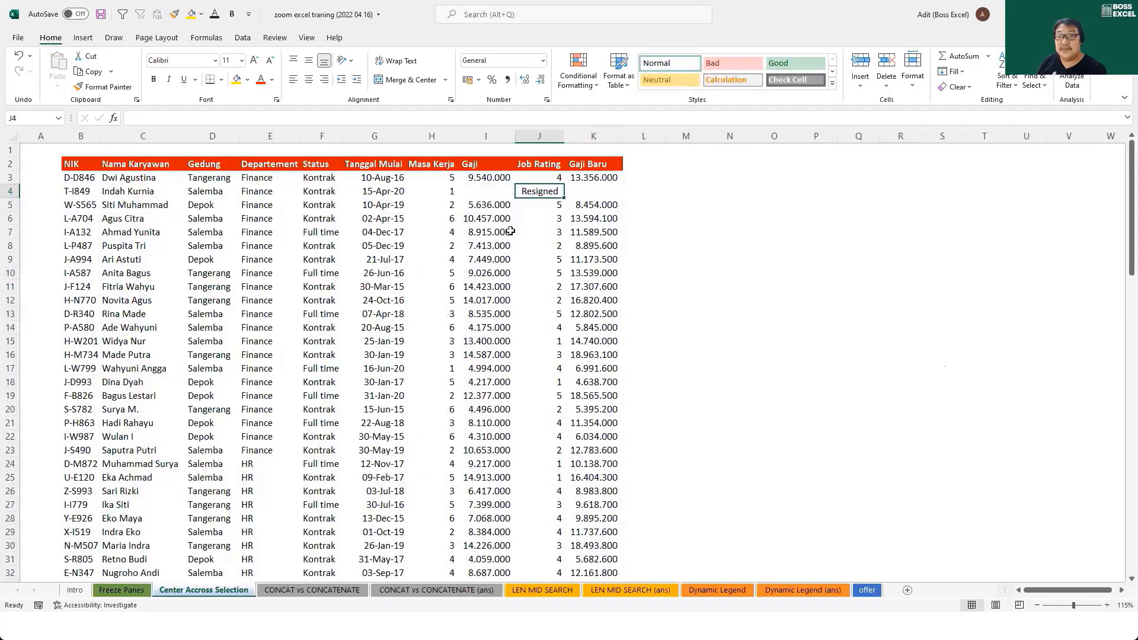
{"action": "left_click_drag", "start_coordinate": [490, 190], "coordinate": [584, 193]}
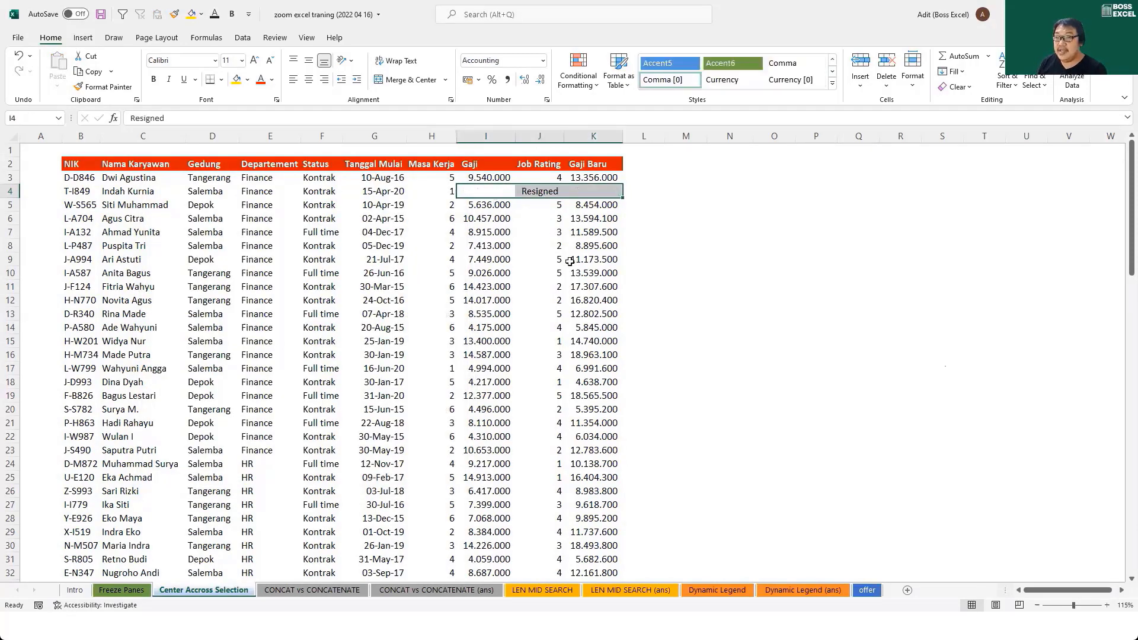
{"action": "left_click", "coordinate": [497, 193]}
{"action": "left_click", "coordinate": [519, 193]}
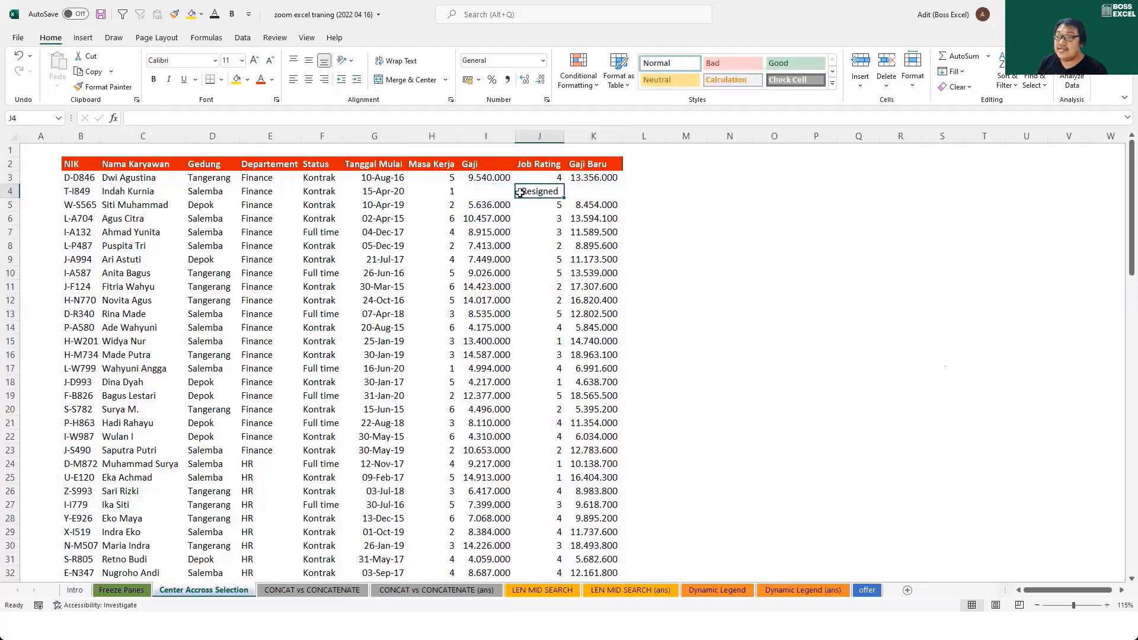
{"action": "left_click", "coordinate": [501, 193]}
{"action": "left_click", "coordinate": [530, 194]}
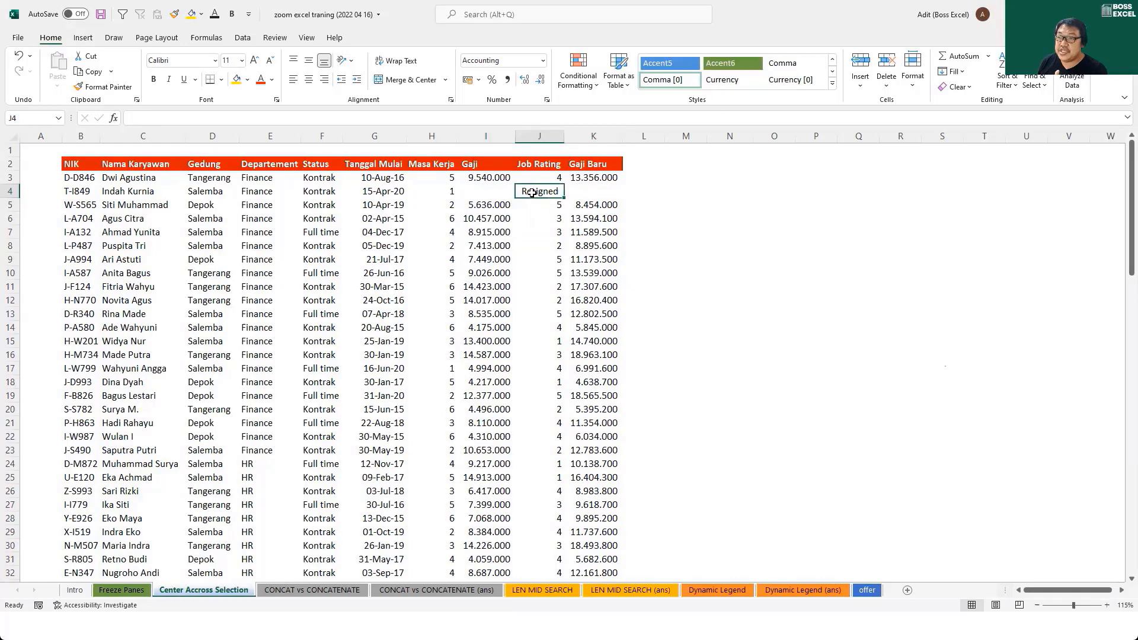
{"action": "left_click", "coordinate": [588, 194]}
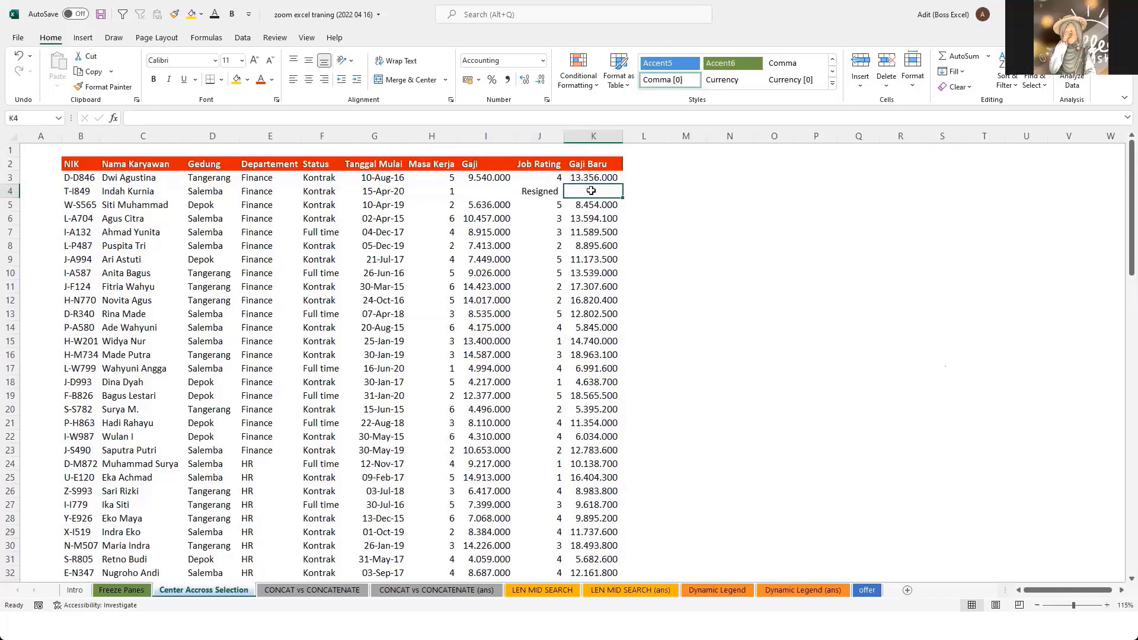
Step: Turn on the header filters and sort the table by Gaji Baru from largest to smallest
{"action": "key", "text": "ctrl+shift+l"}
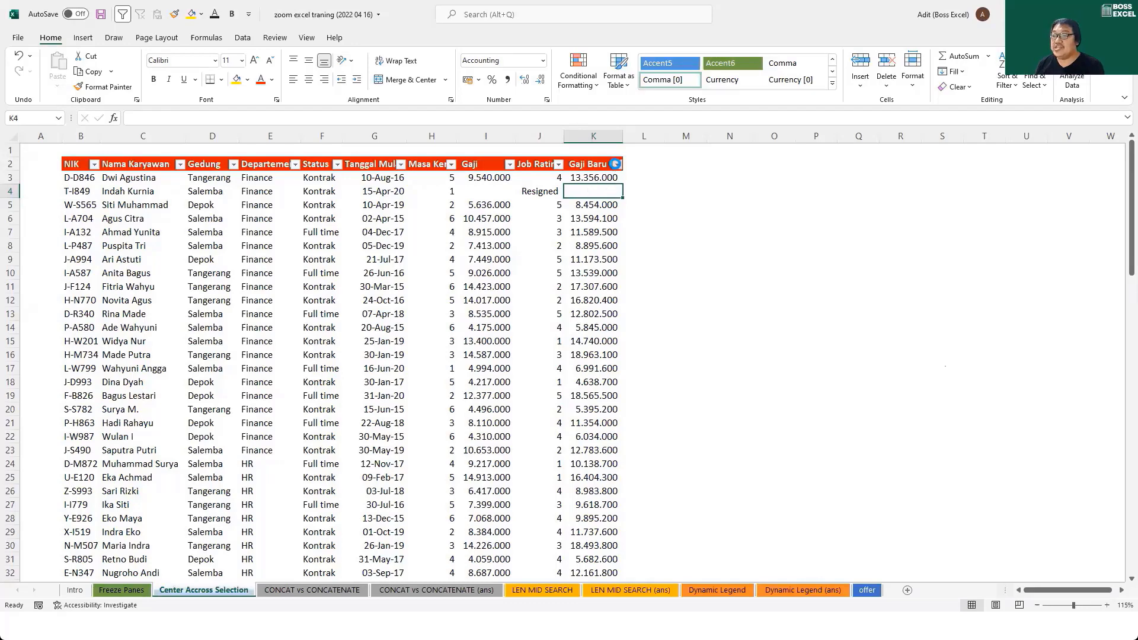
{"action": "left_click", "coordinate": [617, 164]}
{"action": "left_click", "coordinate": [577, 195]}
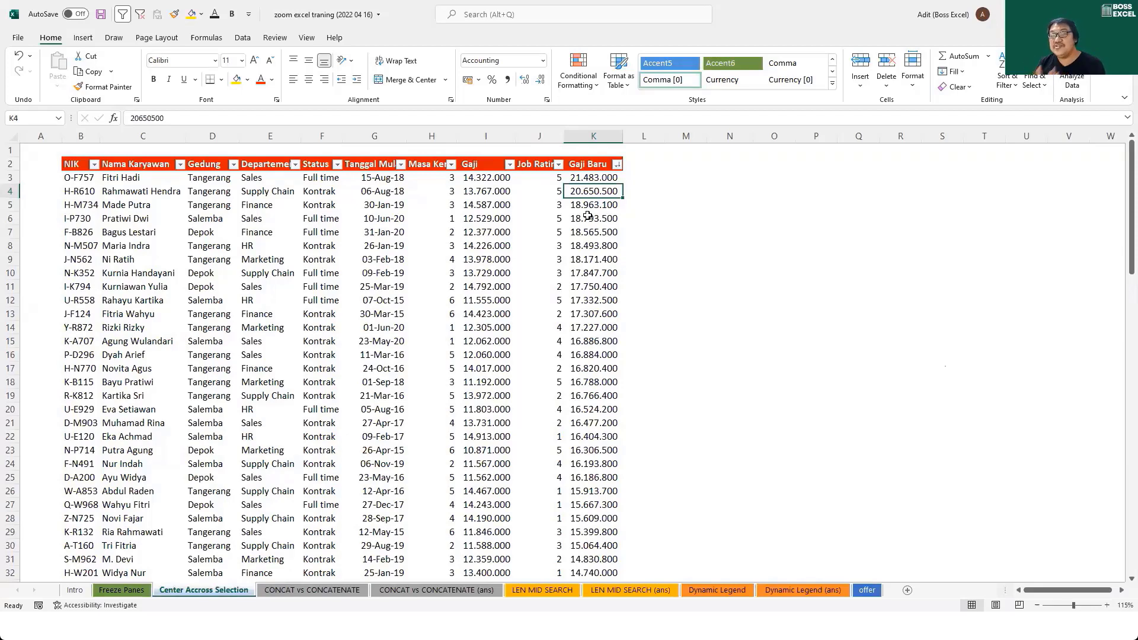
{"action": "left_click_drag", "start_coordinate": [593, 177], "coordinate": [592, 300]}
Step: Try sorting the table by Gaji Baru from smallest to largest and undo the sorting, keeping the header filters
{"action": "left_click", "coordinate": [616, 164]}
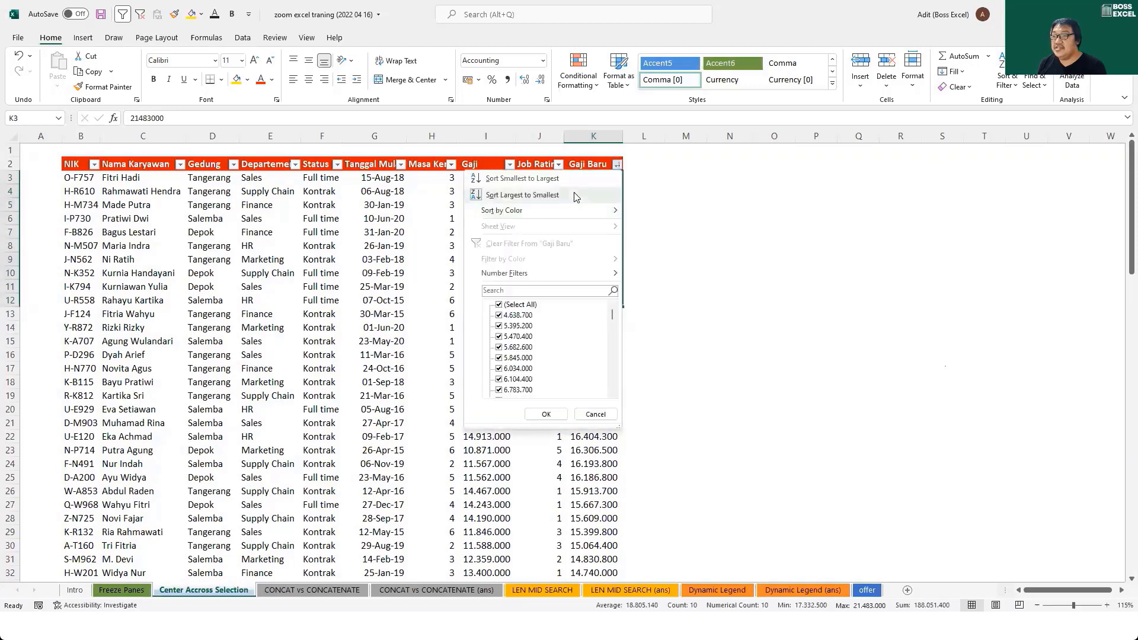
{"action": "left_click", "coordinate": [578, 179]}
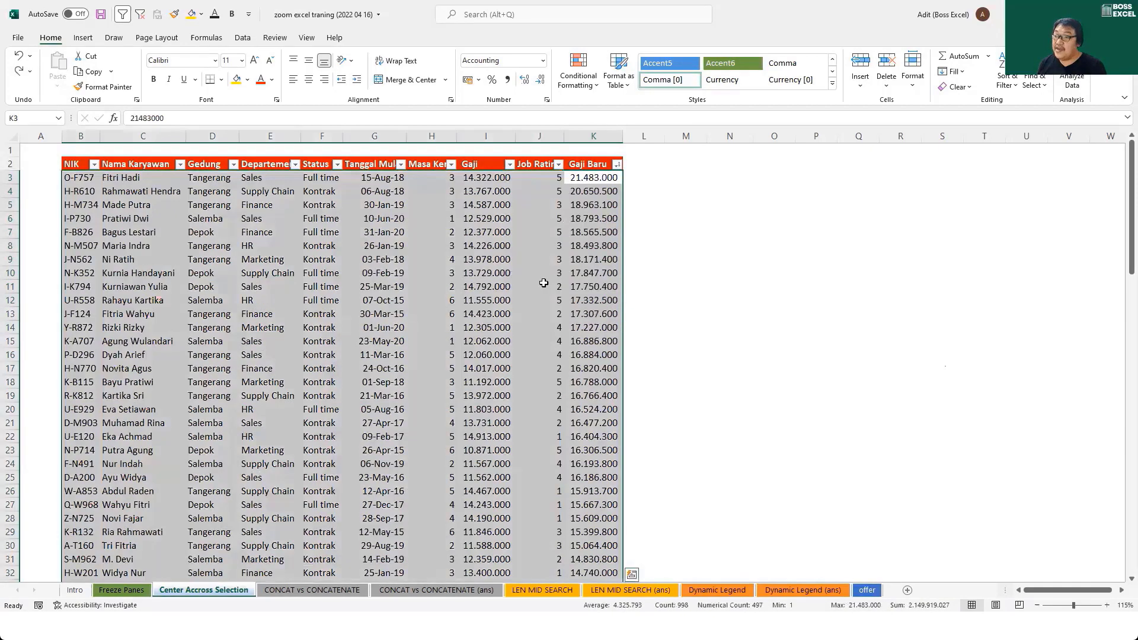
{"action": "key", "text": "ctrl+z"}
{"action": "key", "text": "ctrl+z"}
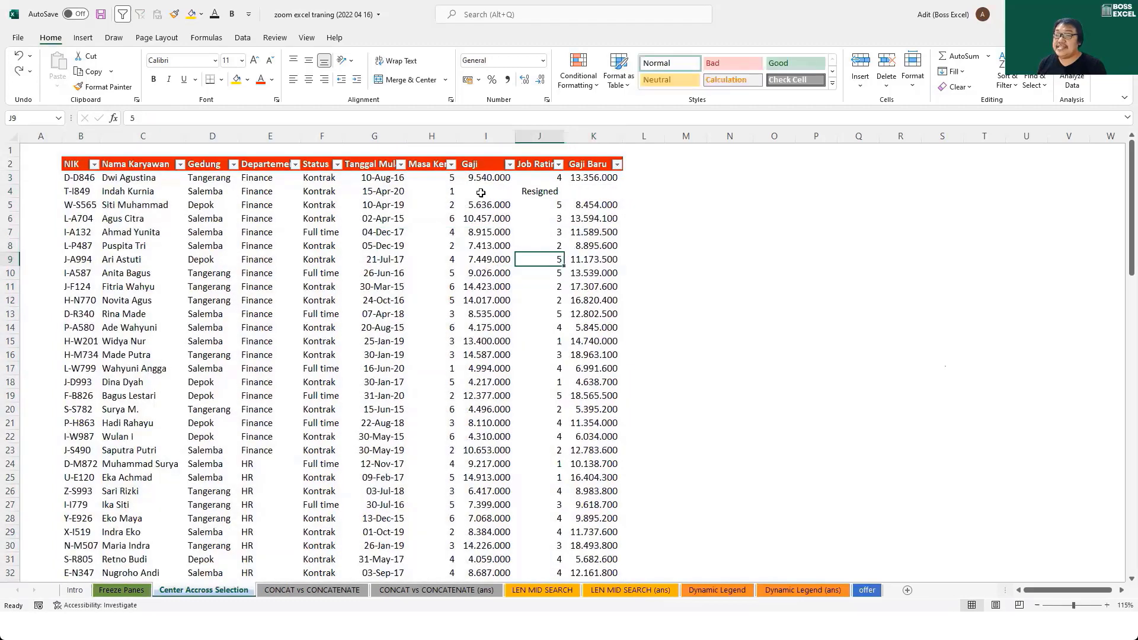
Step: Review the horizontal text alignment setting of I4:K4 in the cell formatting options without changing it
{"action": "left_click_drag", "start_coordinate": [481, 192], "coordinate": [592, 192]}
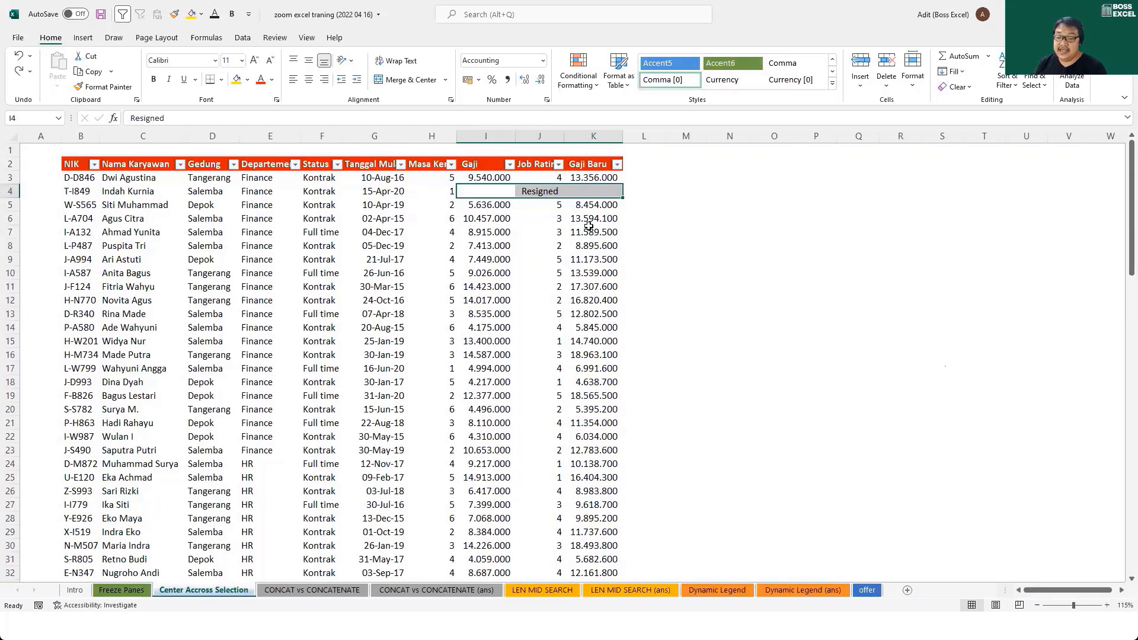
{"action": "key", "text": "ctrl+1"}
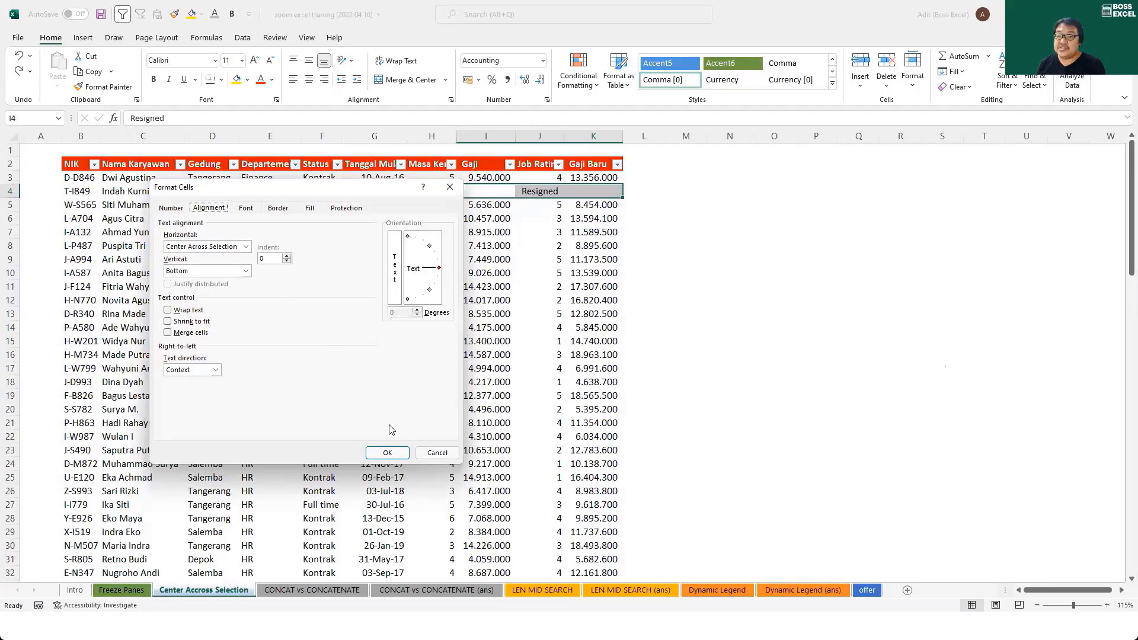
{"action": "left_click", "coordinate": [427, 453]}
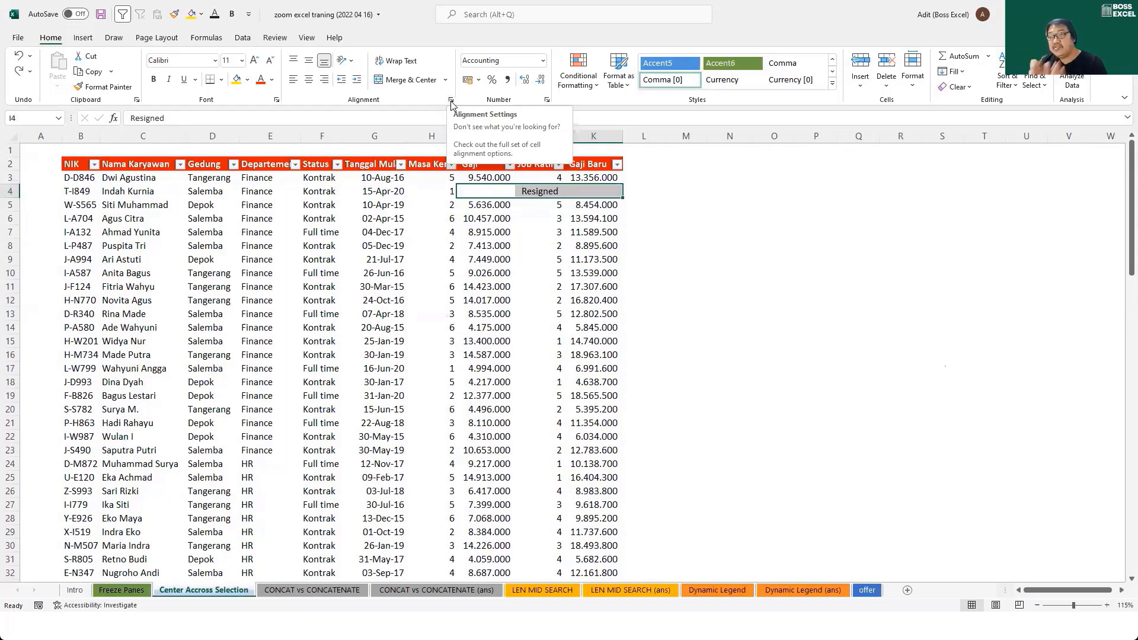
{"action": "left_click", "coordinate": [451, 100]}
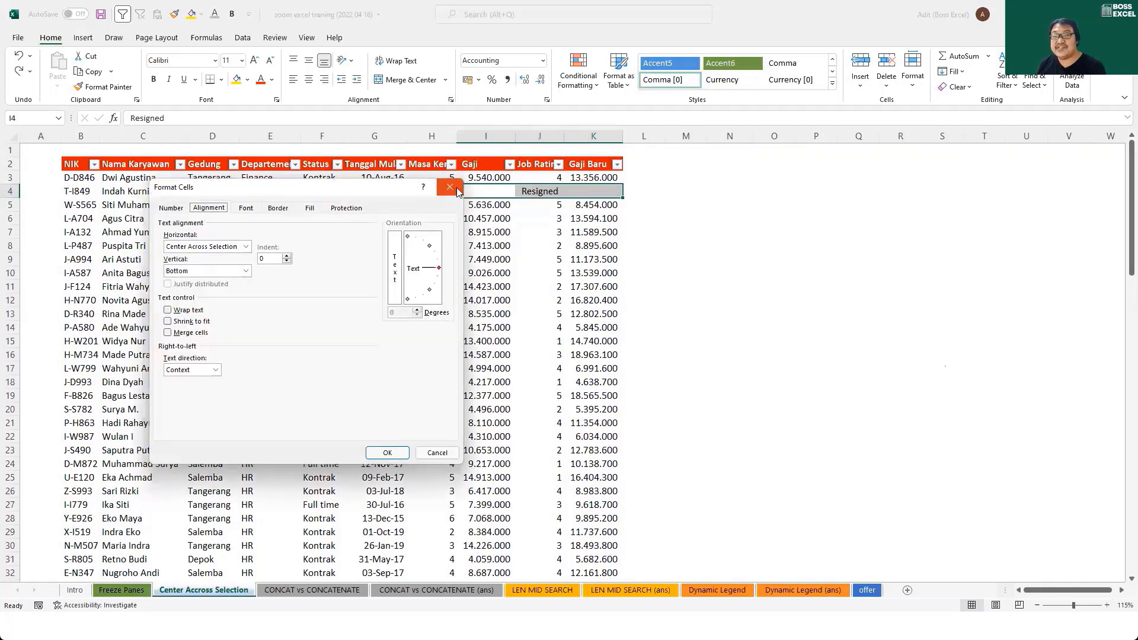
{"action": "left_click", "coordinate": [171, 208]}
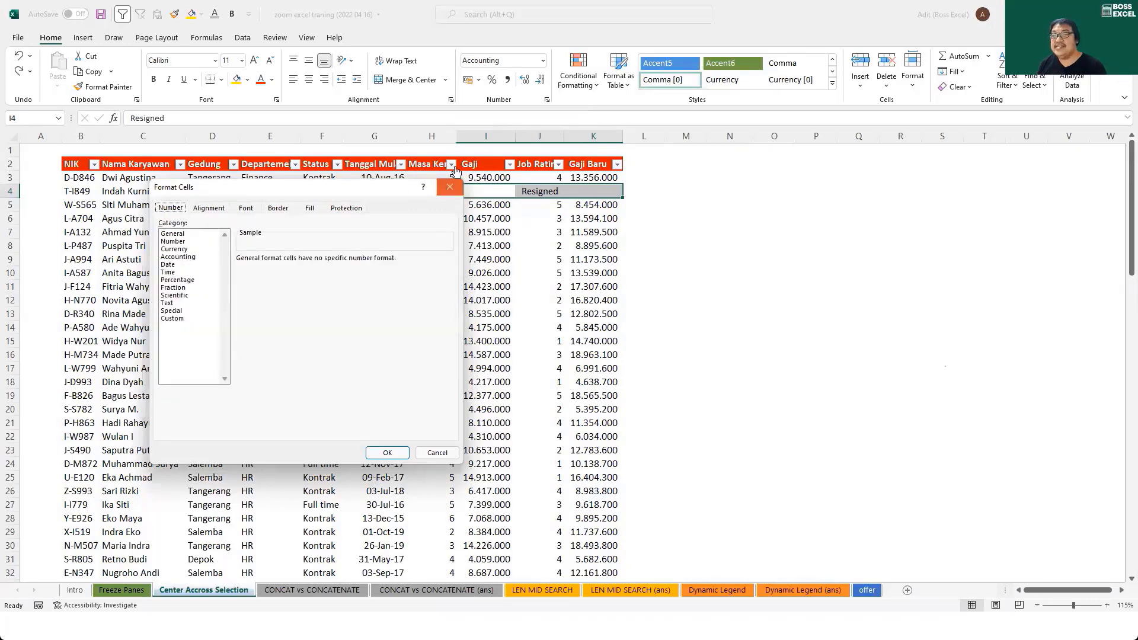
{"action": "left_click", "coordinate": [450, 187]}
{"action": "left_click", "coordinate": [450, 99]}
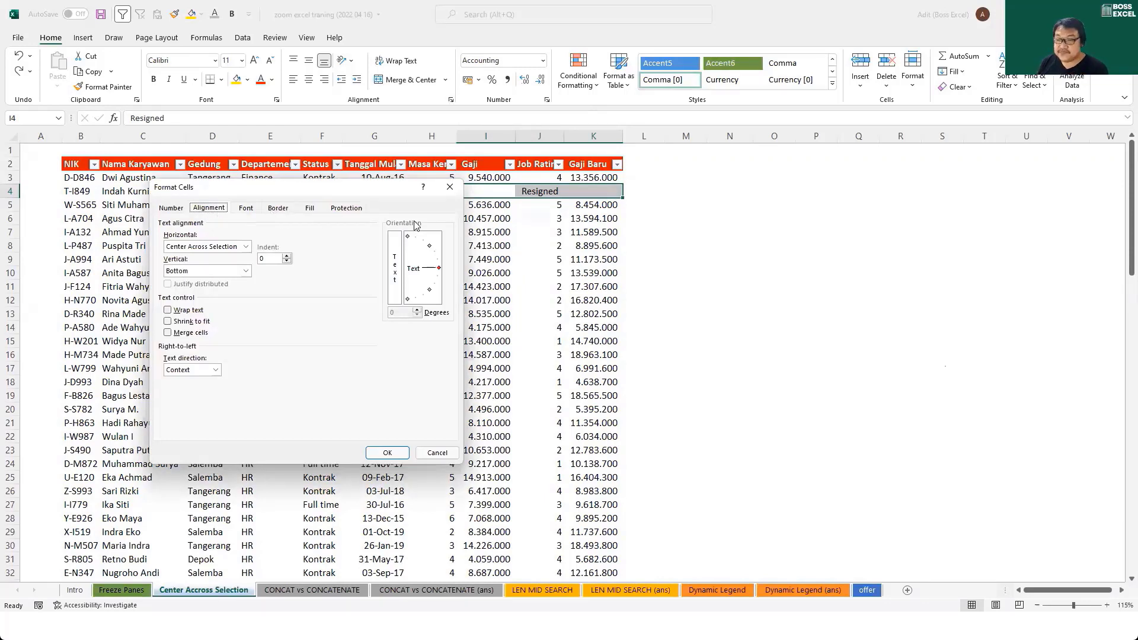
{"action": "left_click", "coordinate": [449, 187]}
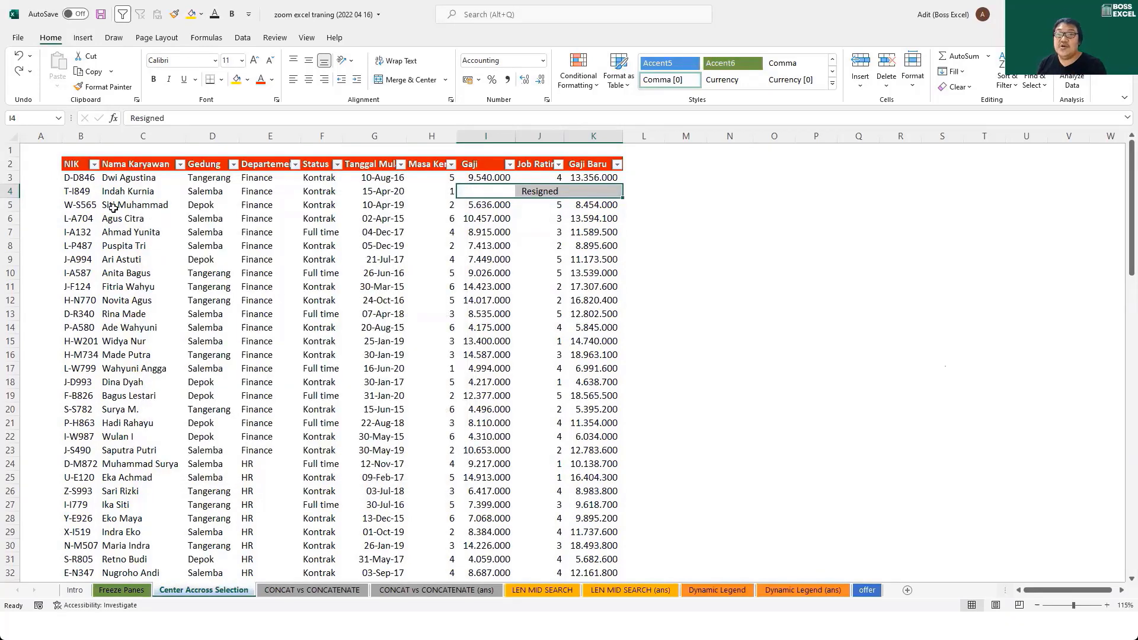
Step: Insert two blank rows above the table's header row
{"action": "right_click", "coordinate": [13, 165]}
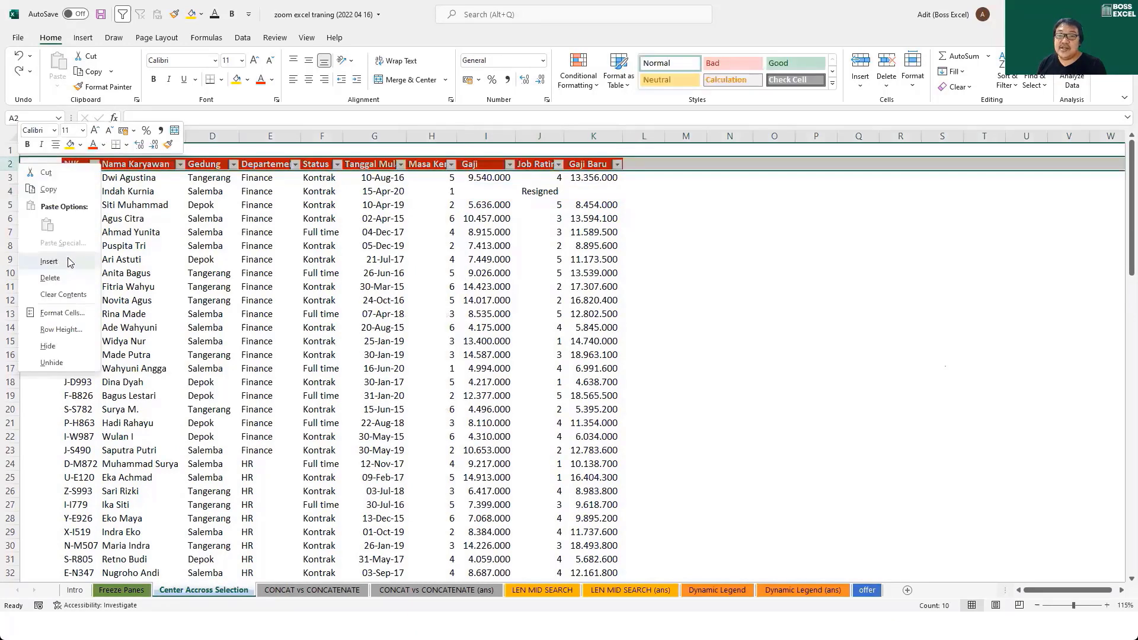
{"action": "left_click", "coordinate": [50, 262]}
{"action": "left_click", "coordinate": [103, 163]}
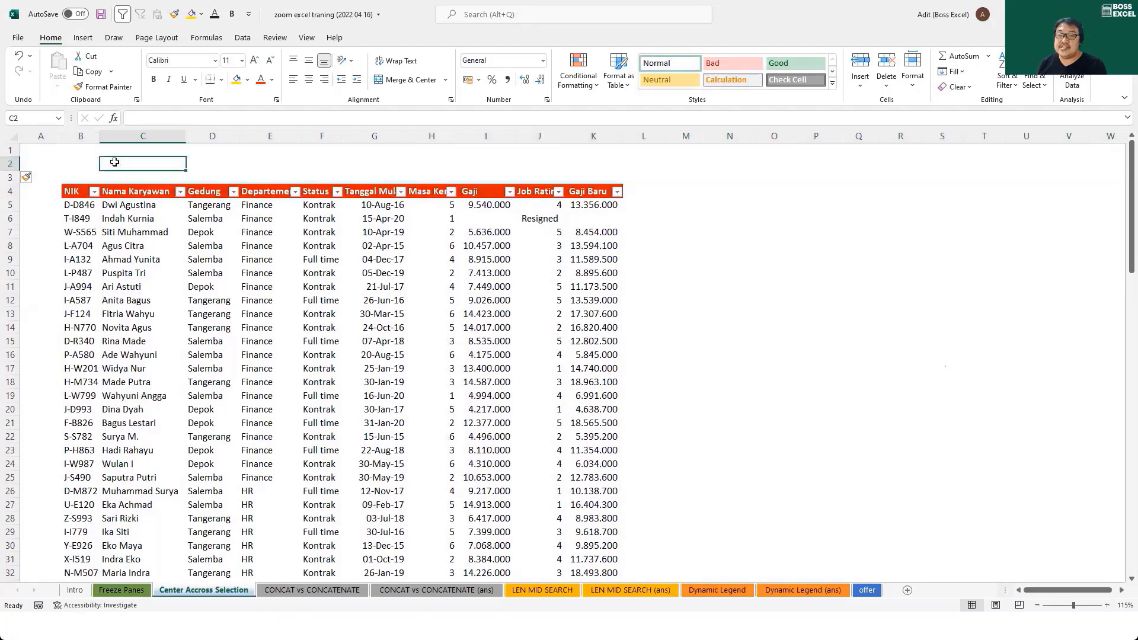
Step: Enter the title "Data Karyawan PT AAA" in cell B2 above the table
{"action": "left_click", "coordinate": [94, 162]}
{"action": "type", "text": "Data "}
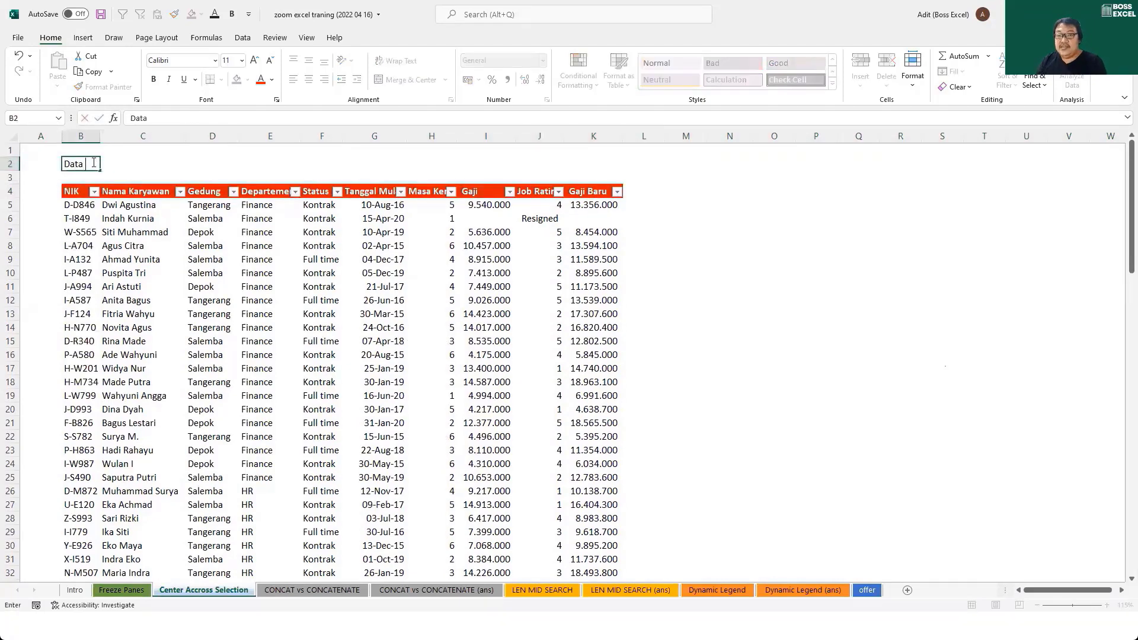
{"action": "type", "text": "Karyawa"}
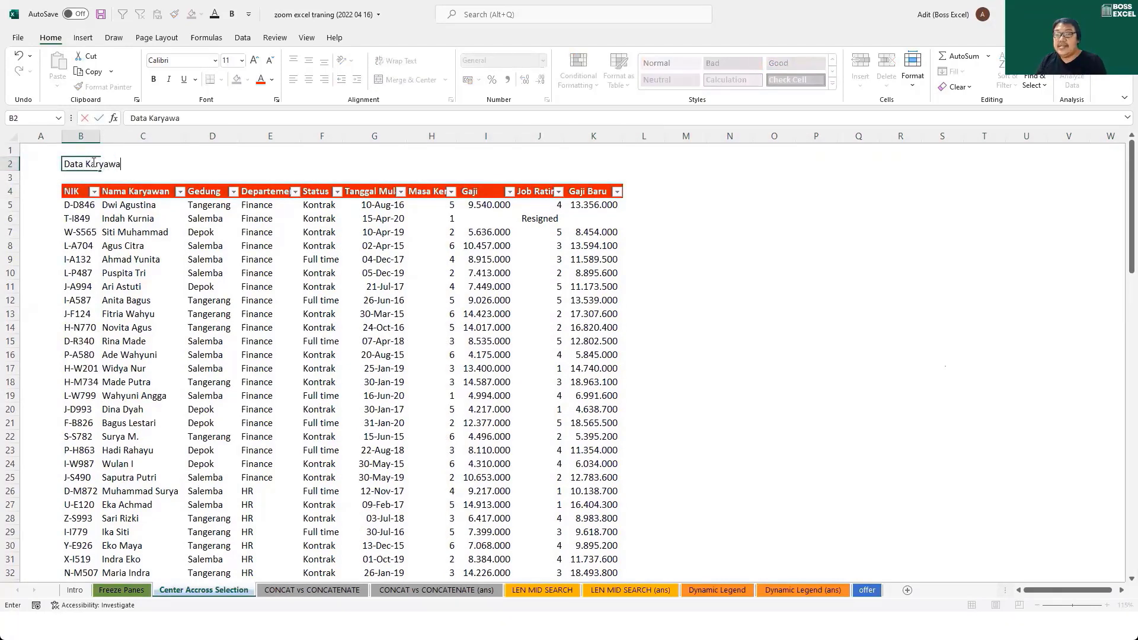
{"action": "type", "text": "n PT AAA"}
{"action": "key", "text": "Return"}
Step: Merge and center the title across B2:K2 and make it bold
{"action": "left_click", "coordinate": [92, 161]}
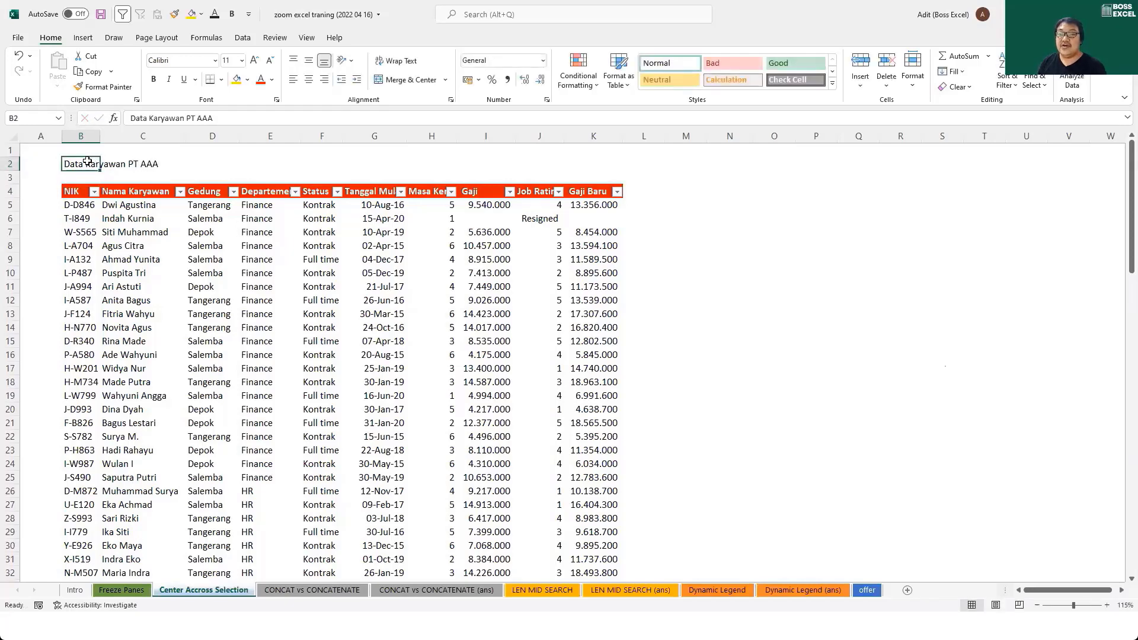
{"action": "left_click_drag", "start_coordinate": [87, 162], "coordinate": [590, 166]}
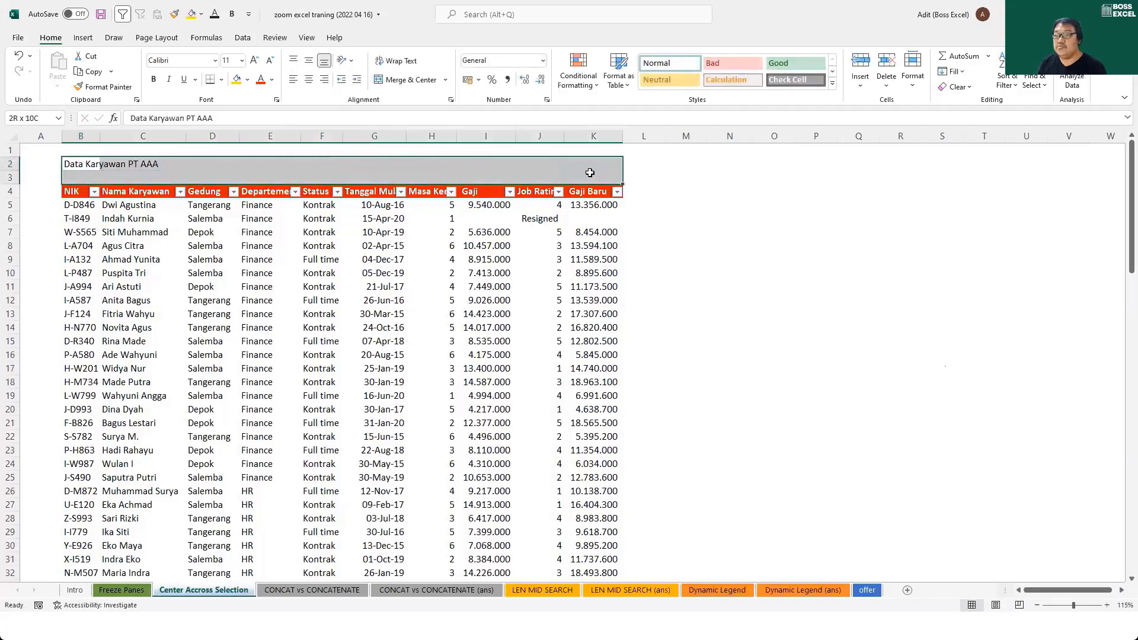
{"action": "left_click", "coordinate": [386, 81]}
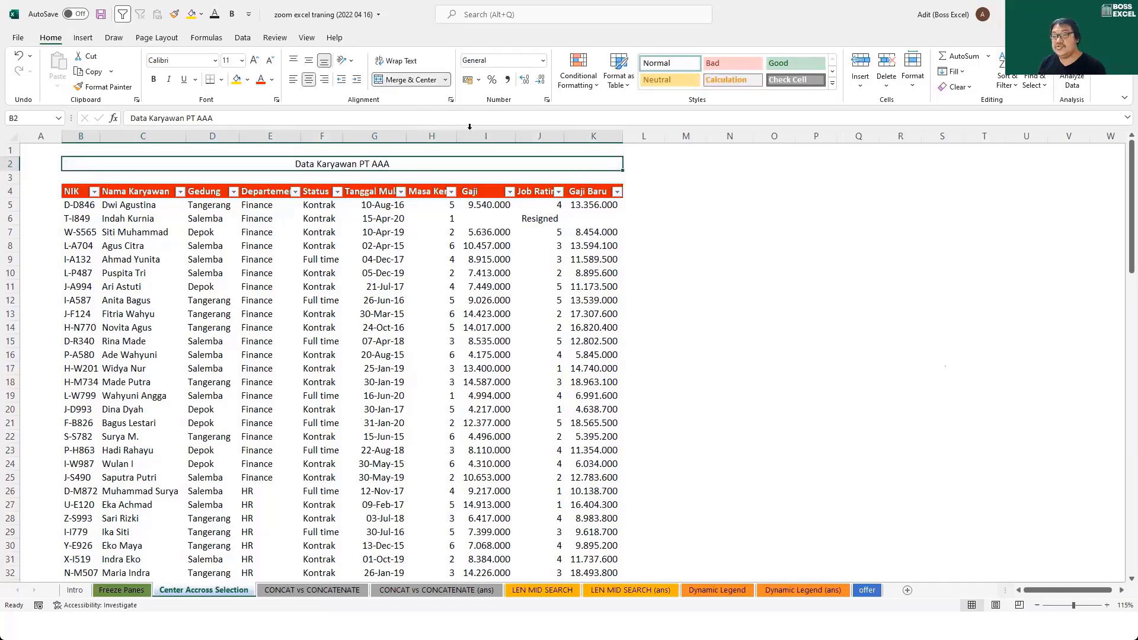
{"action": "key", "text": "ctrl+b"}
{"action": "left_click", "coordinate": [414, 341]}
{"action": "left_click", "coordinate": [308, 168]}
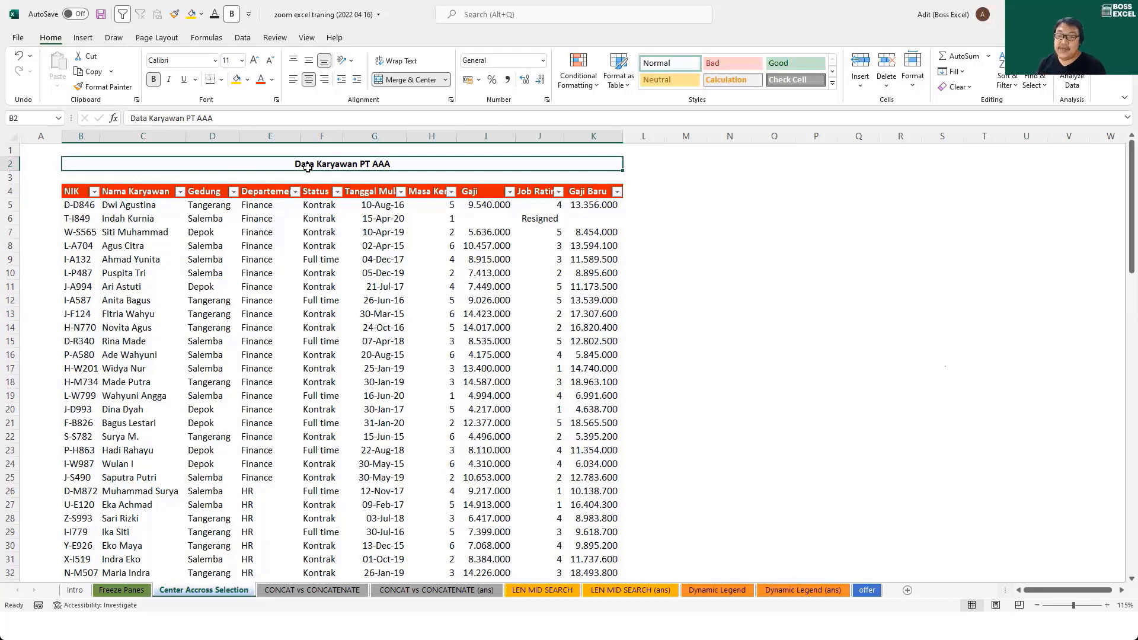
Step: Remove the bold formatting from the title and unmerge B2:K2
{"action": "key", "text": "ctrl+b"}
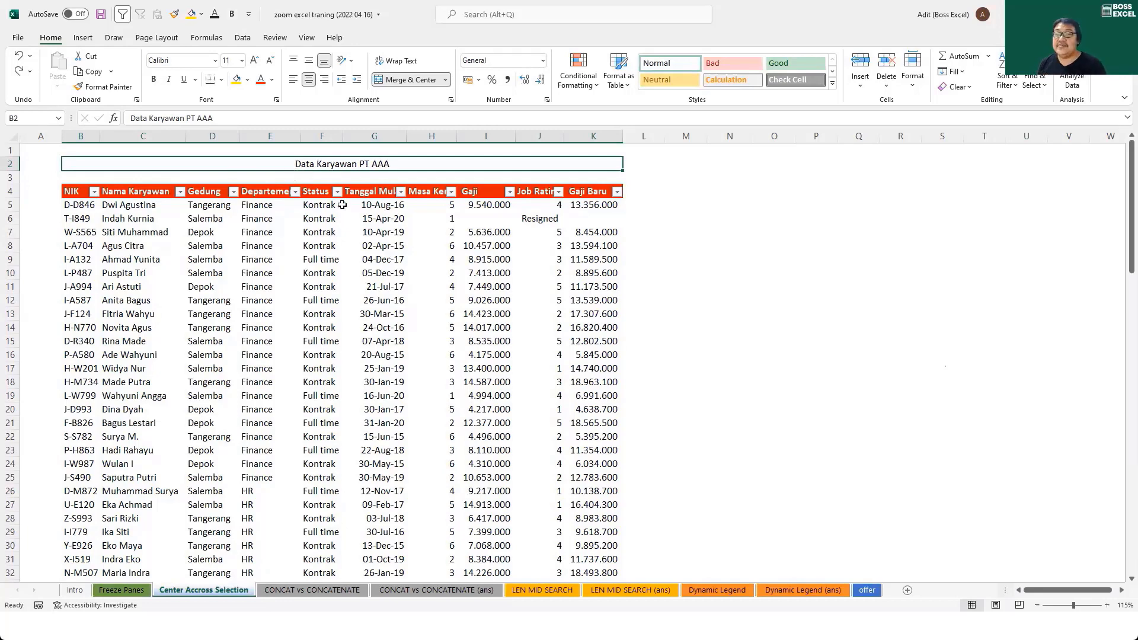
{"action": "key", "text": "alt+h"}
{"action": "key", "text": "m"}
{"action": "key", "text": "c"}
Step: Center the title across B2:K2 with the Center Across Selection horizontal alignment, without merging, and make it bold
{"action": "left_click_drag", "start_coordinate": [84, 163], "coordinate": [586, 163]}
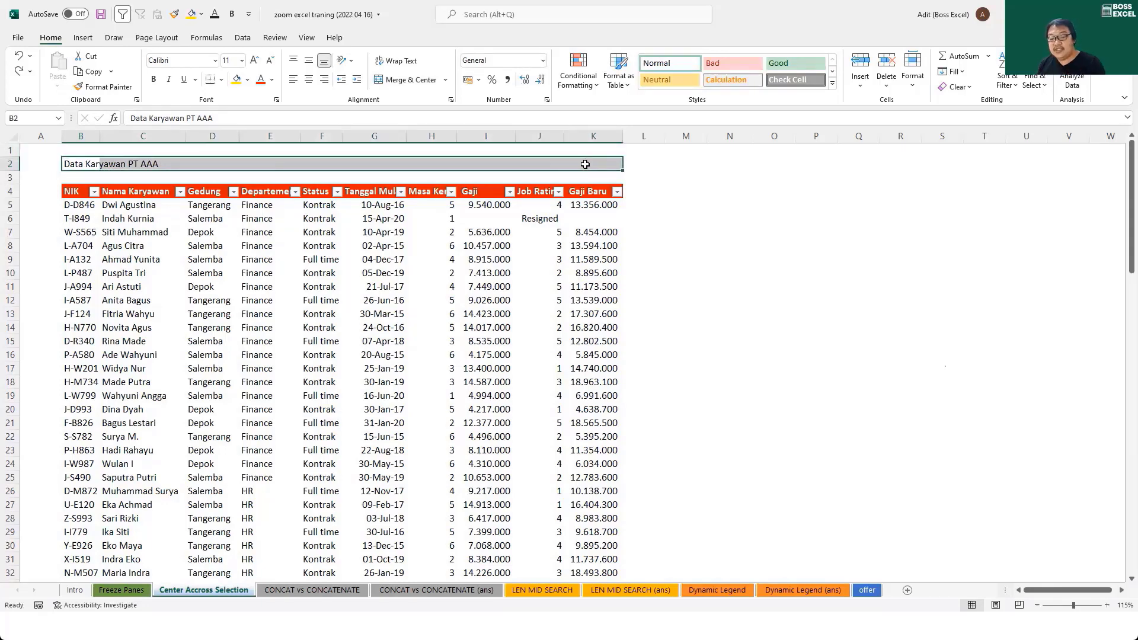
{"action": "key", "text": "ctrl+1"}
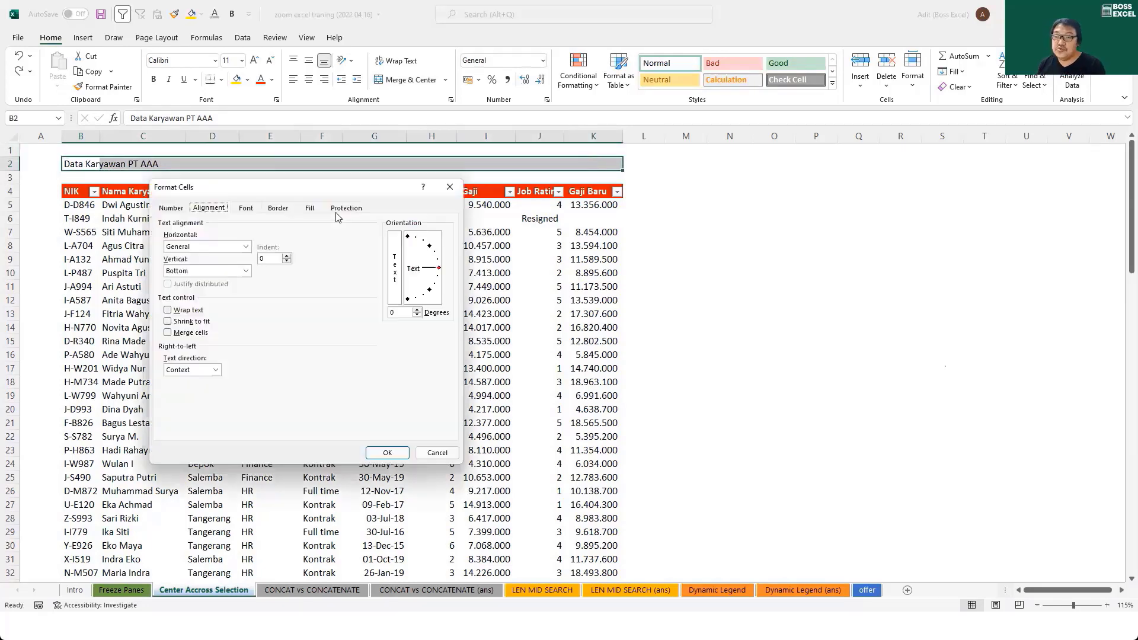
{"action": "left_click", "coordinate": [245, 247]}
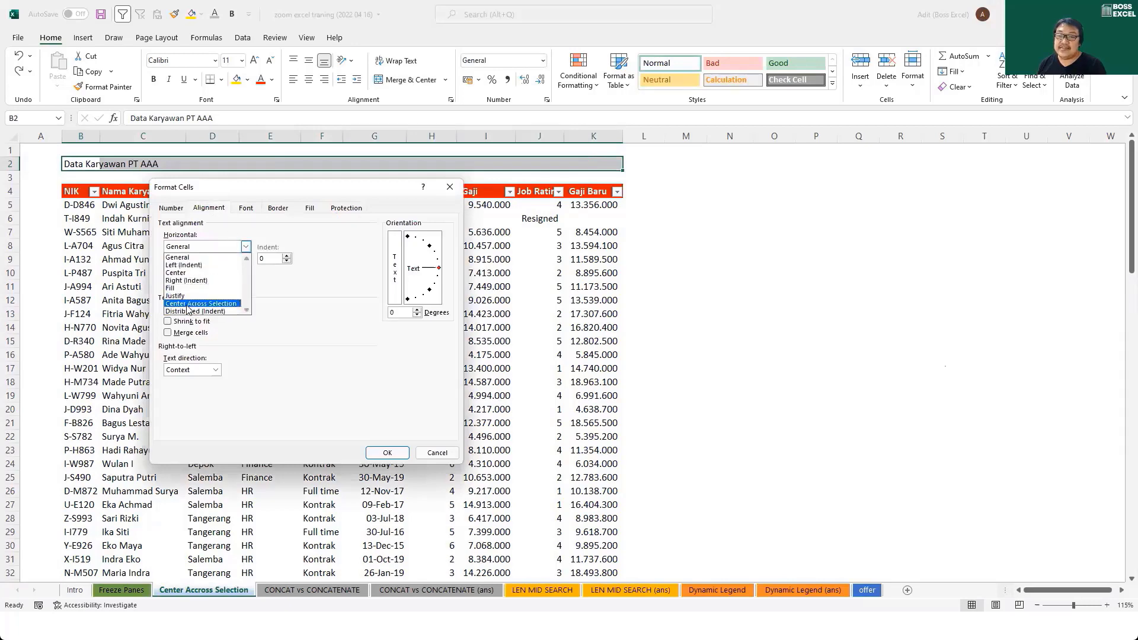
{"action": "left_click", "coordinate": [187, 304]}
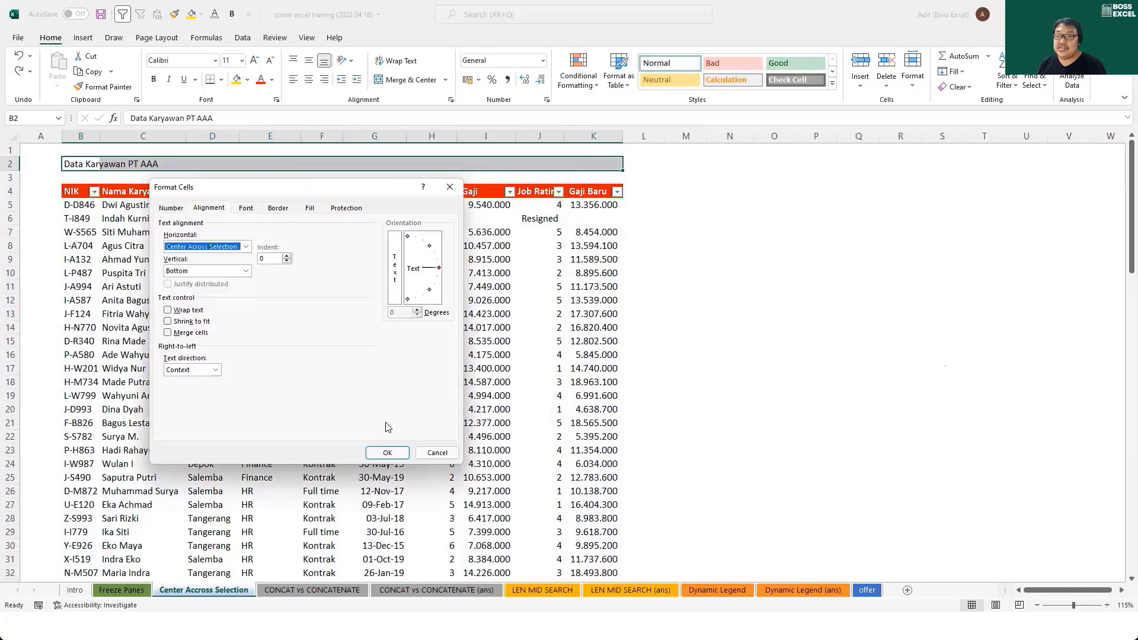
{"action": "left_click", "coordinate": [386, 452]}
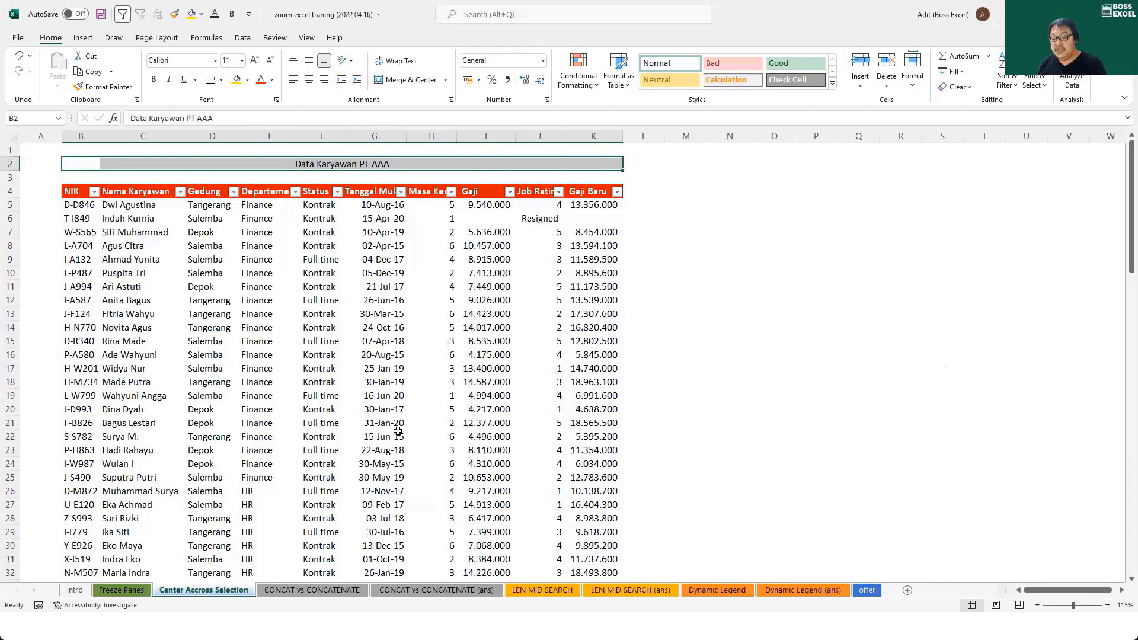
{"action": "key", "text": "ctrl+b"}
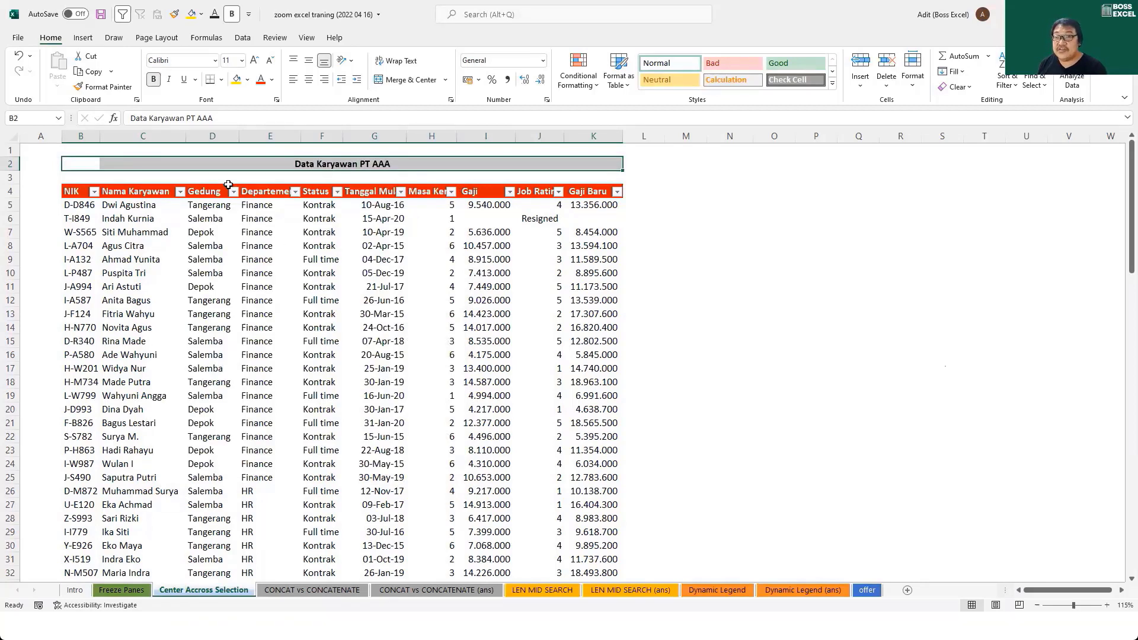
Step: Inspect the contents of B2 and other individual cells in the title row to see which one holds the title text
{"action": "left_click", "coordinate": [263, 166]}
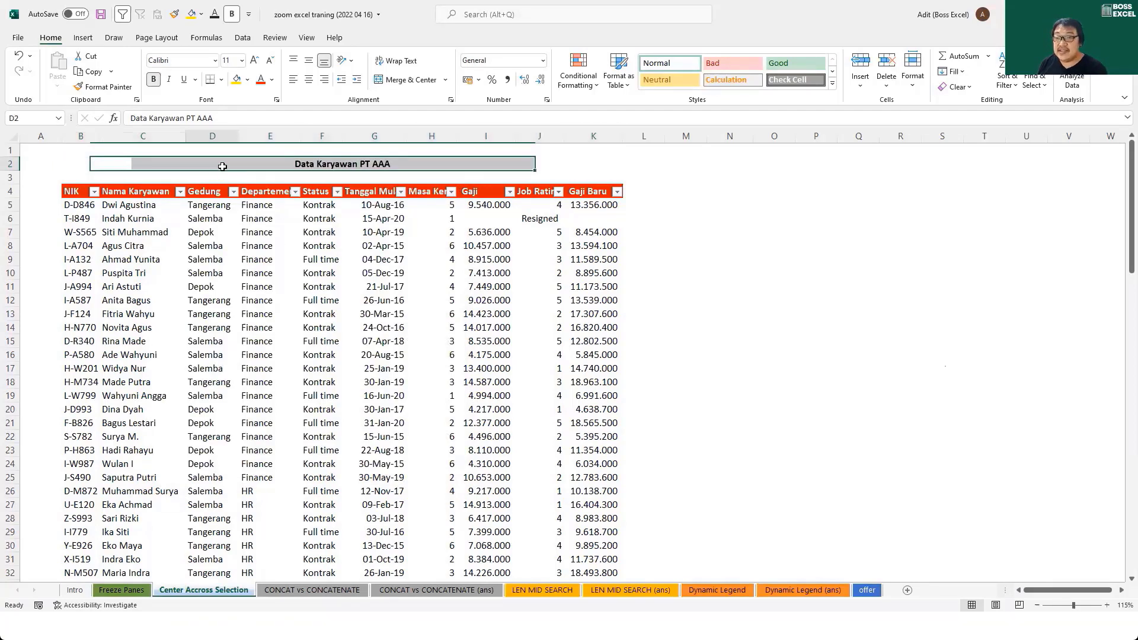
{"action": "left_click", "coordinate": [379, 165]}
{"action": "left_click", "coordinate": [428, 164]}
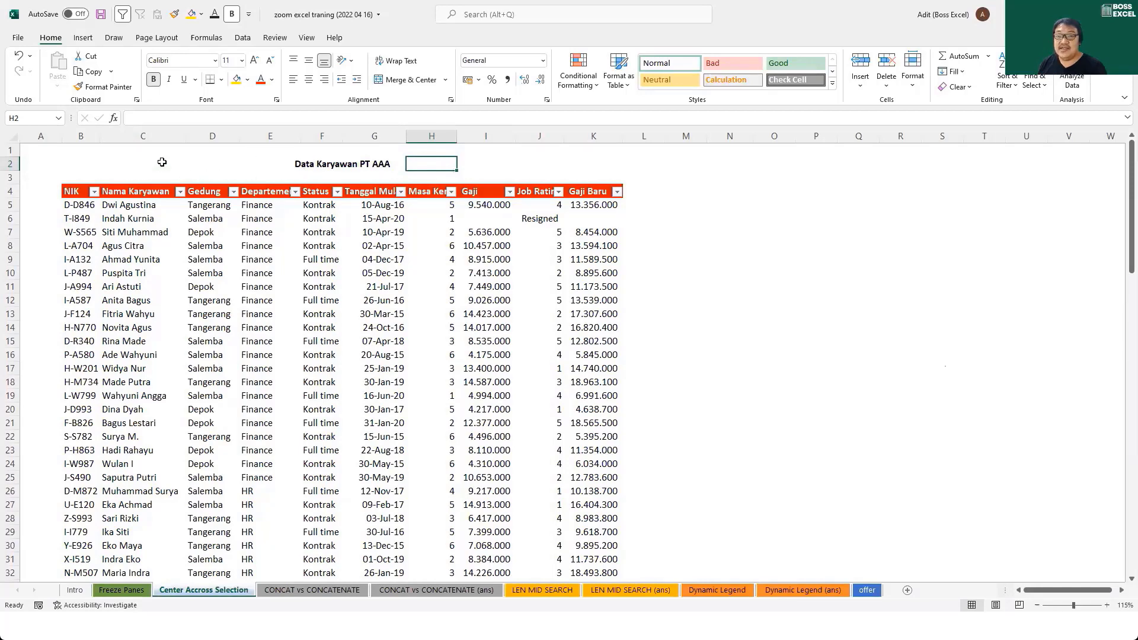
{"action": "left_click_drag", "start_coordinate": [65, 164], "coordinate": [598, 167]}
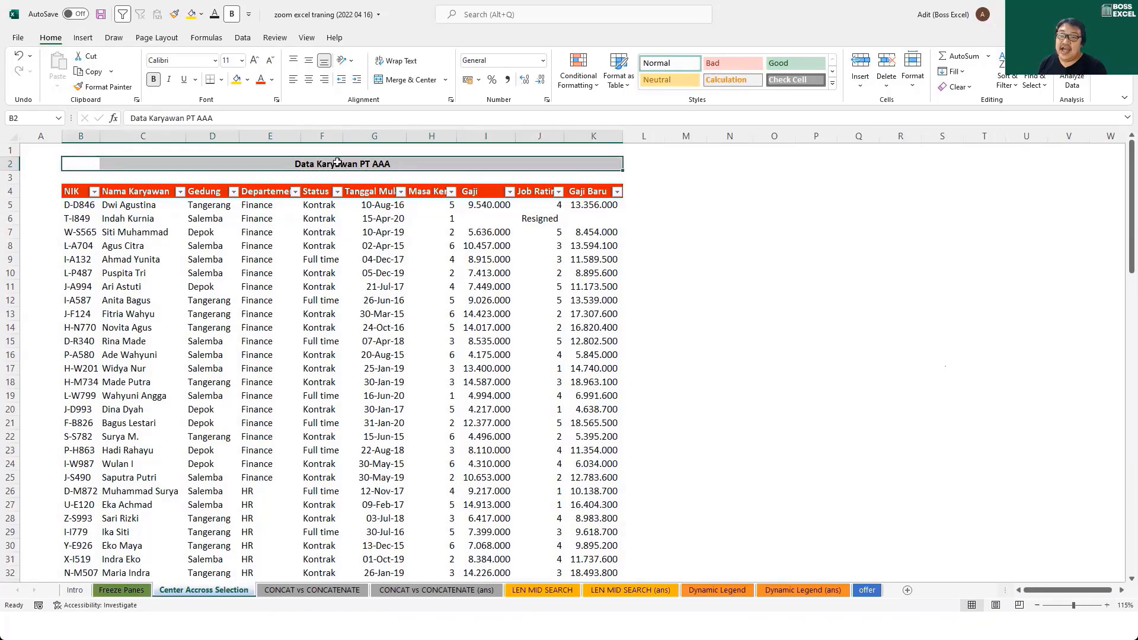
{"action": "left_click", "coordinate": [77, 164]}
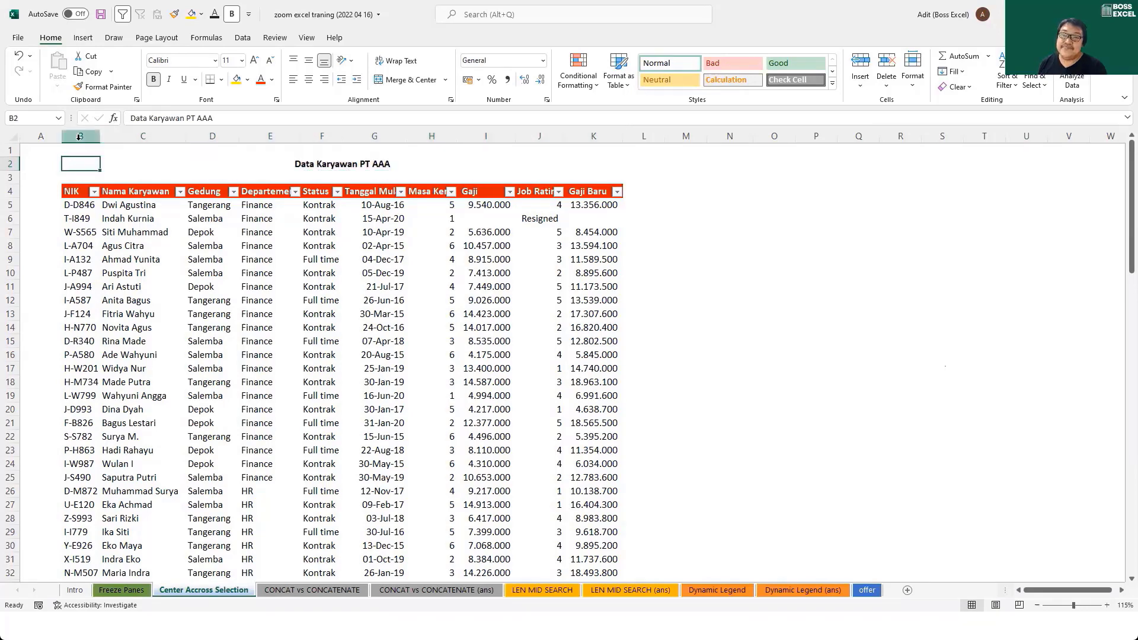
{"action": "left_click_drag", "start_coordinate": [214, 118], "coordinate": [179, 115]}
{"action": "key", "text": "Escape"}
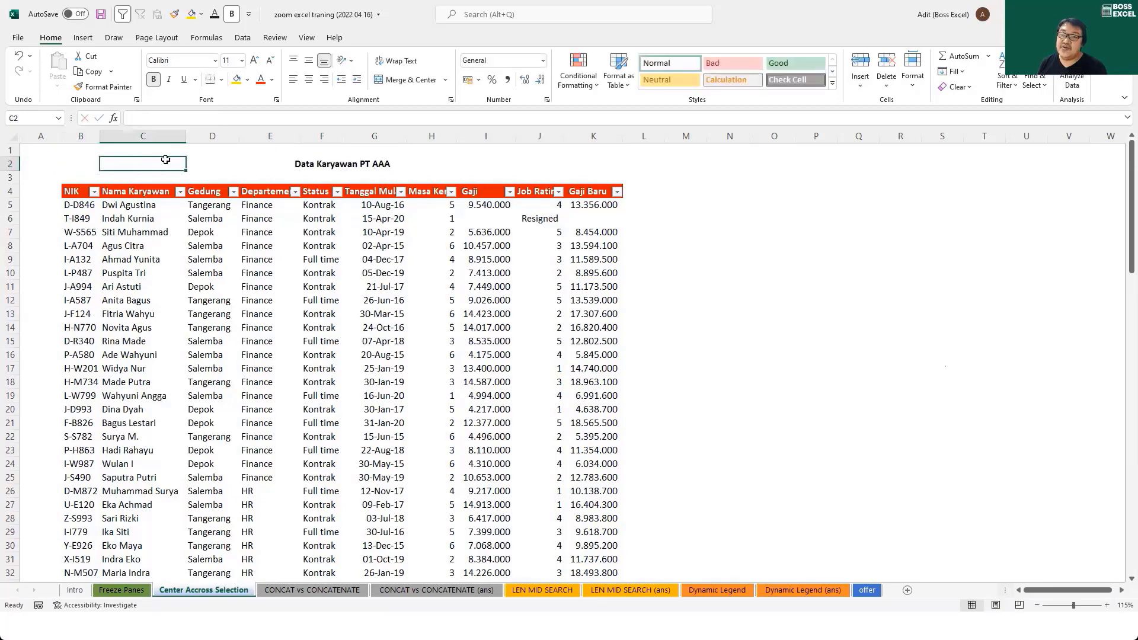
Step: Go through the title row cell by cell up to K2 to check that the cells are separate, and reselect B2:K2
{"action": "left_click", "coordinate": [258, 164]}
{"action": "key", "text": "Right"}
{"action": "key", "text": "Right"}
{"action": "key", "text": "Right"}
{"action": "key", "text": "Right"}
{"action": "key", "text": "Right"}
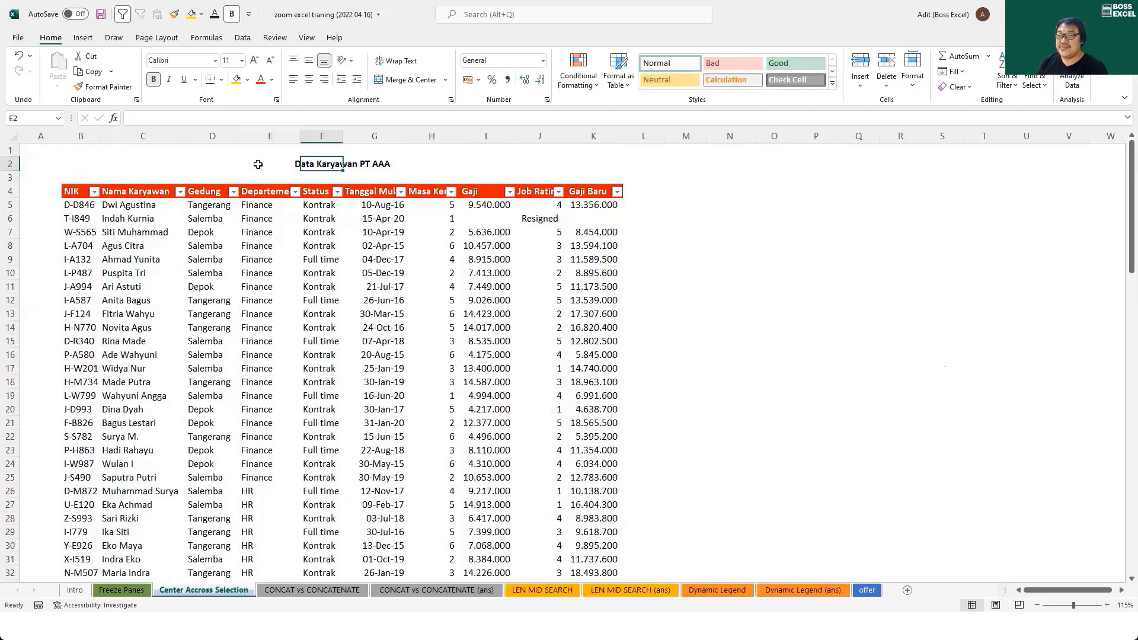
{"action": "key", "text": "Right"}
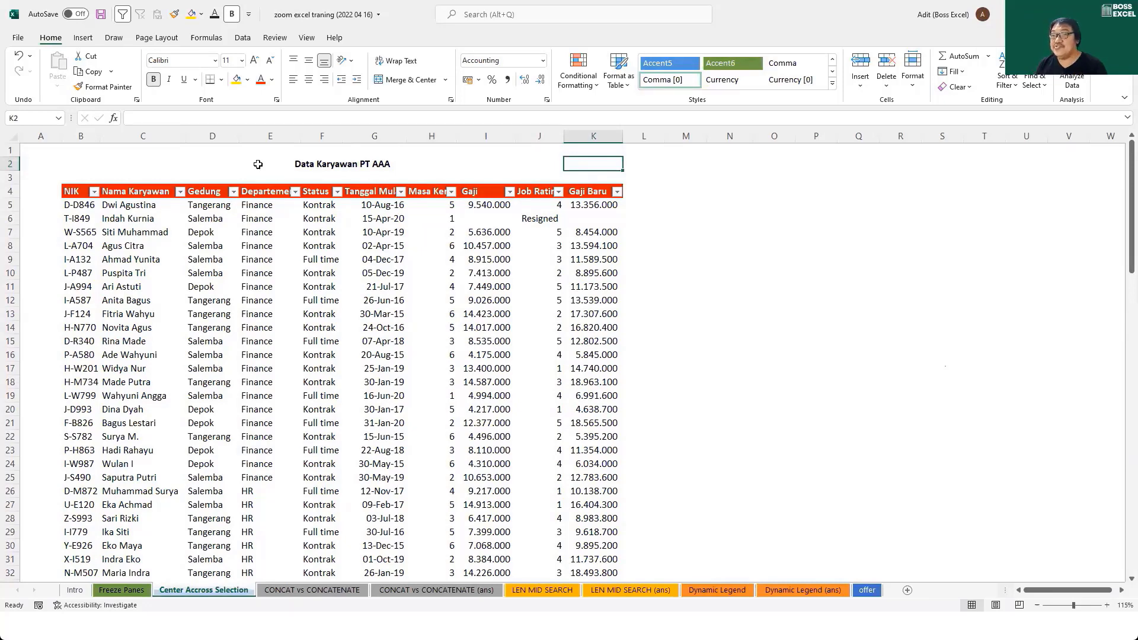
{"action": "left_click_drag", "start_coordinate": [82, 165], "coordinate": [586, 165]}
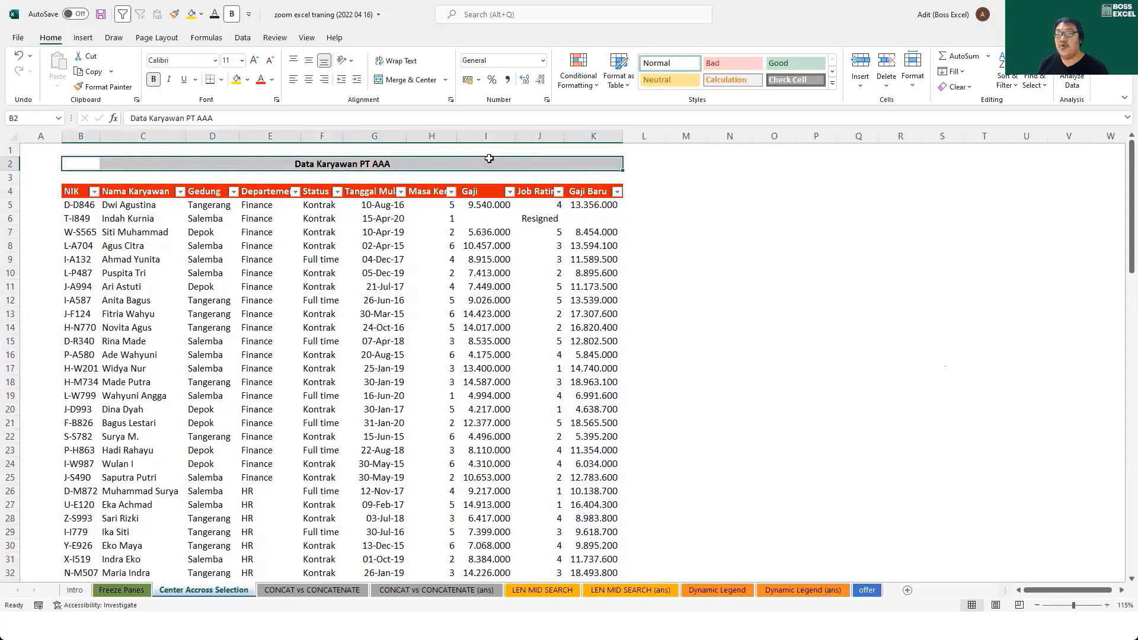